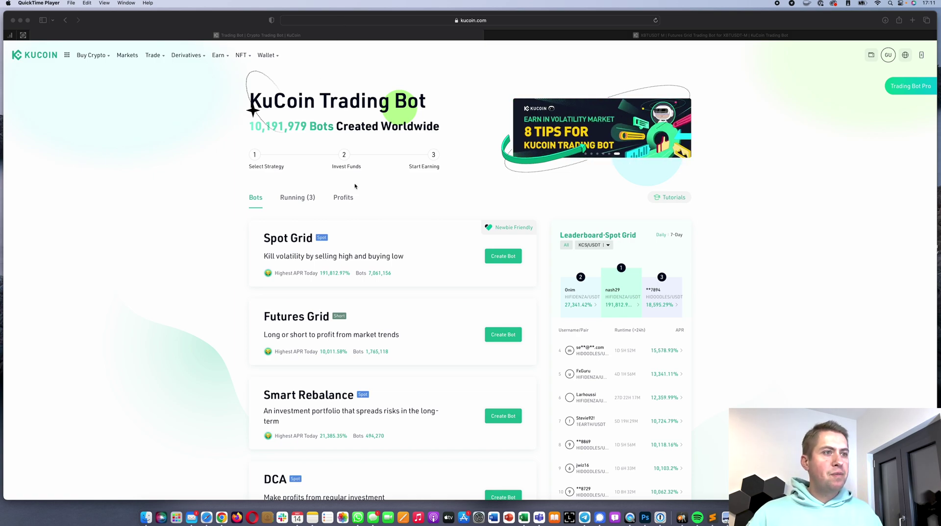
- Open the Trading Bot page from the trading products and switch it to the classic version
scroll(355, 186, "down", 4)
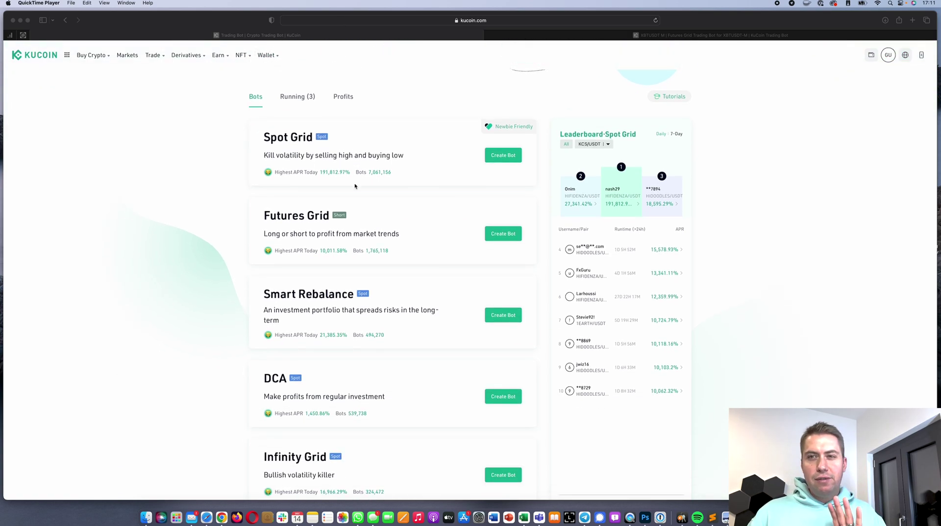
scroll(365, 172, "down", 3)
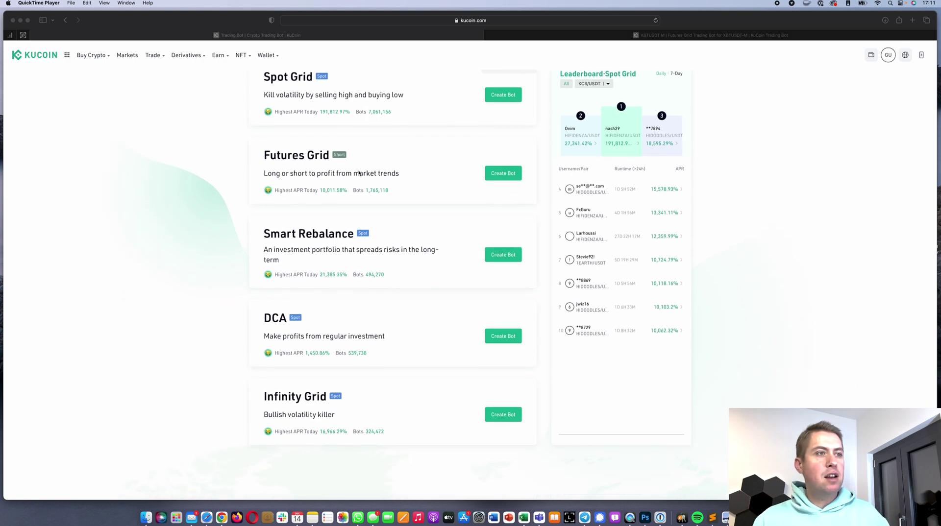
scroll(357, 175, "up", 6)
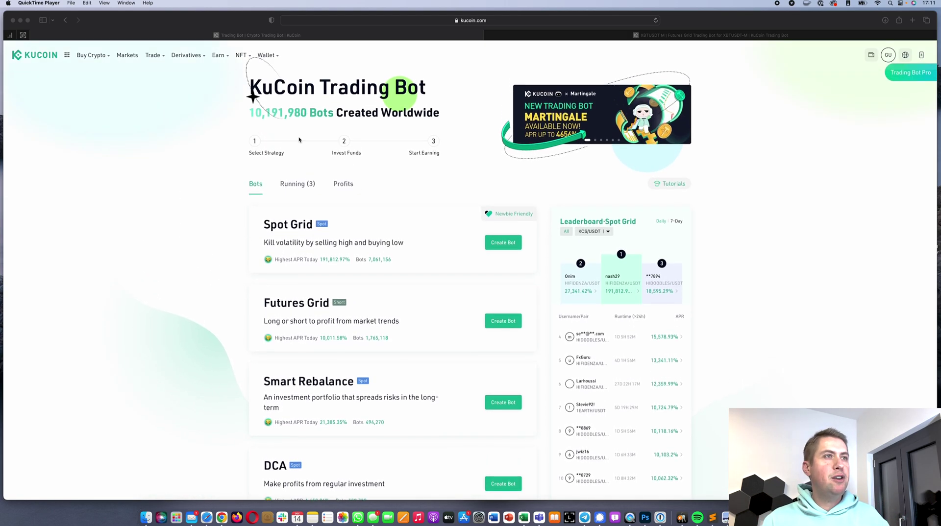
left_click(153, 60)
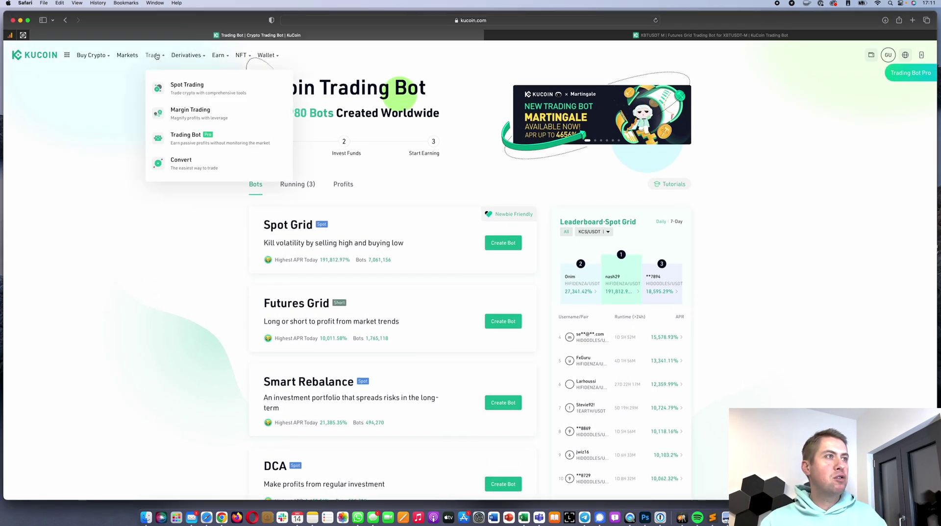
left_click(184, 134)
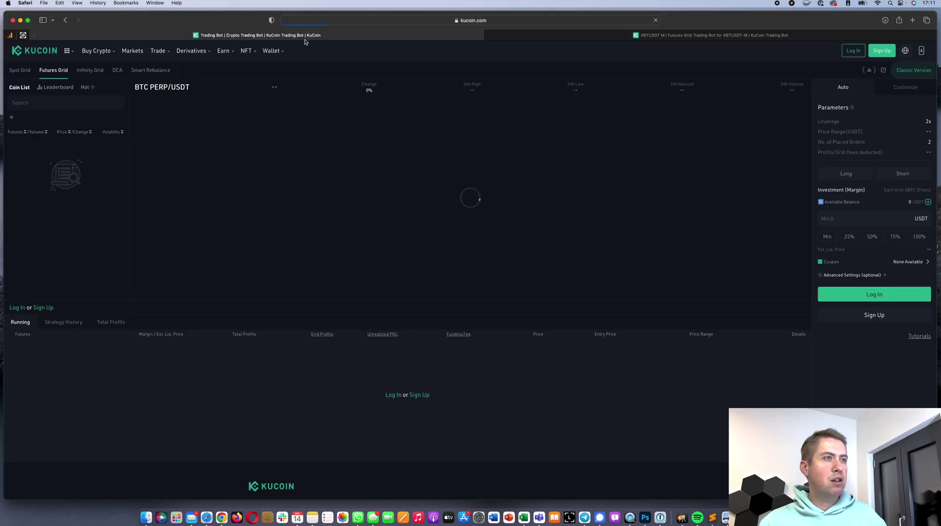
left_click(914, 70)
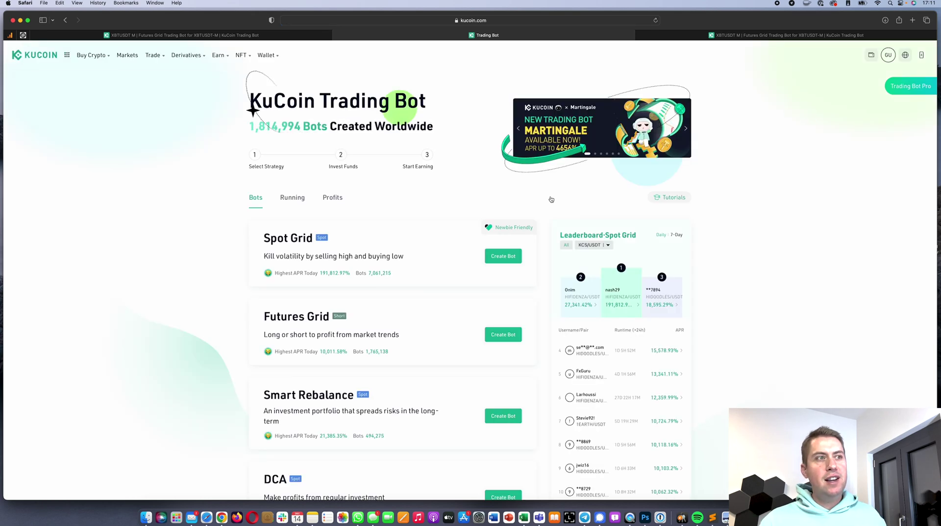
- Start creating a DCA bot and choose ETH/USDT as its trading pair
scroll(443, 245, "down", 5)
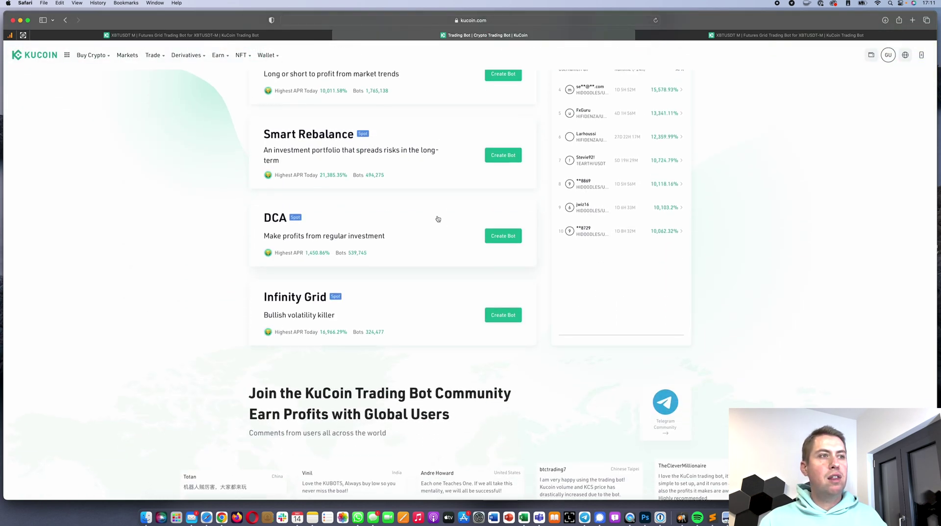
scroll(437, 219, "up", 3)
scroll(437, 213, "up", 2)
scroll(437, 214, "down", 2)
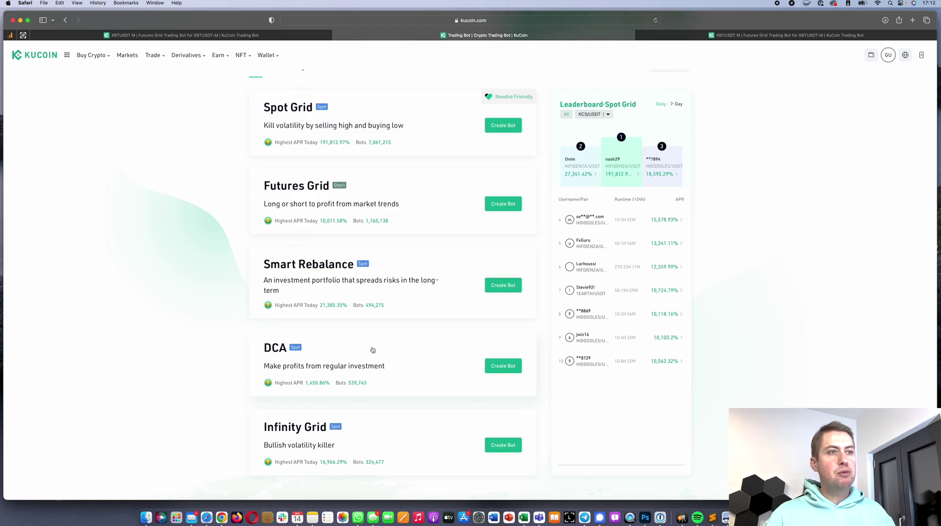
left_click(503, 366)
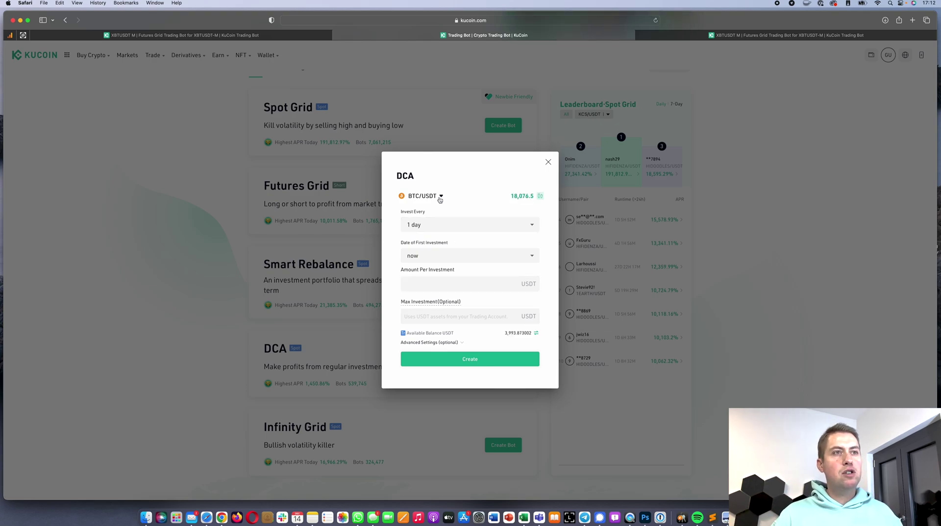
left_click(440, 198)
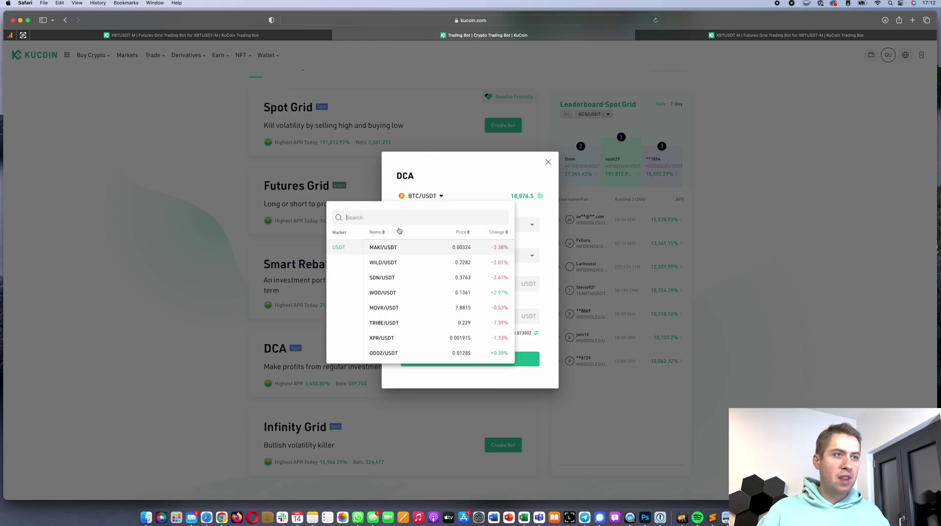
type("eth")
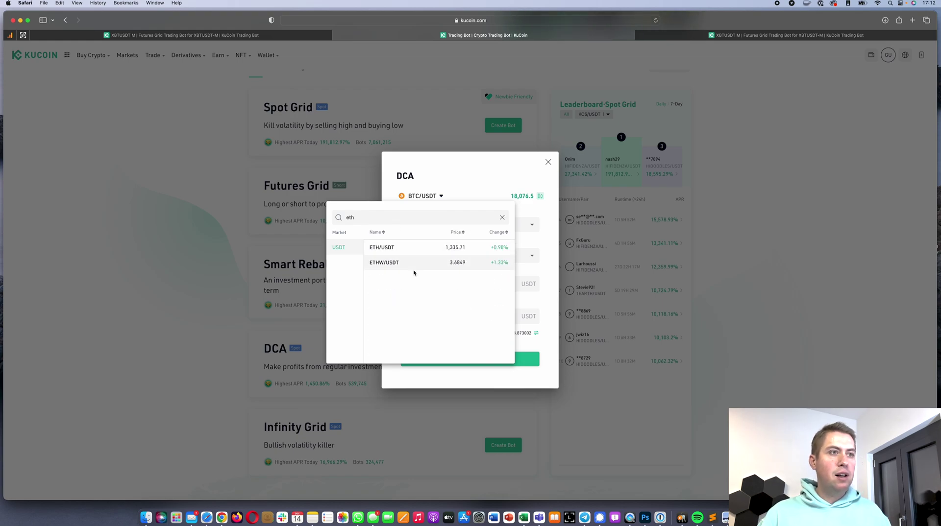
left_click(386, 247)
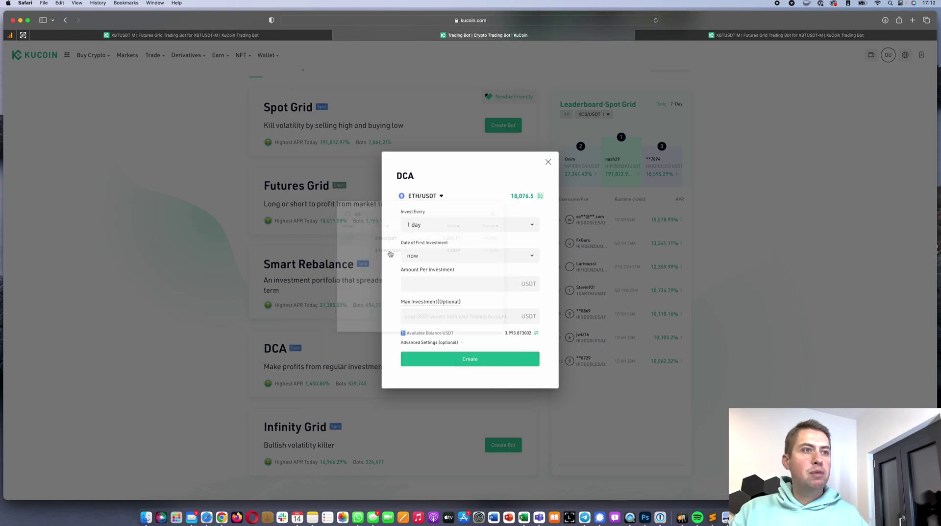
- Set the DCA bot's investment interval to 1 week
left_click(455, 258)
left_click(453, 225)
left_click(451, 225)
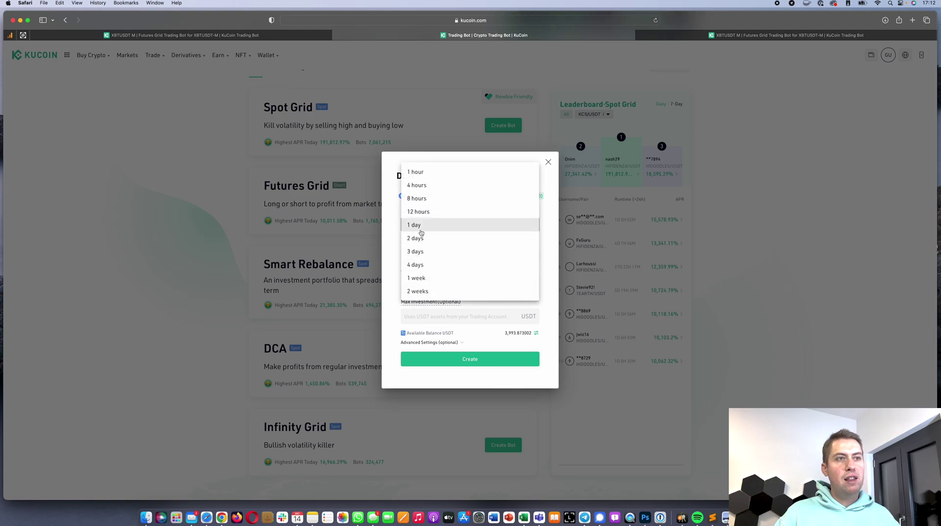
left_click(448, 278)
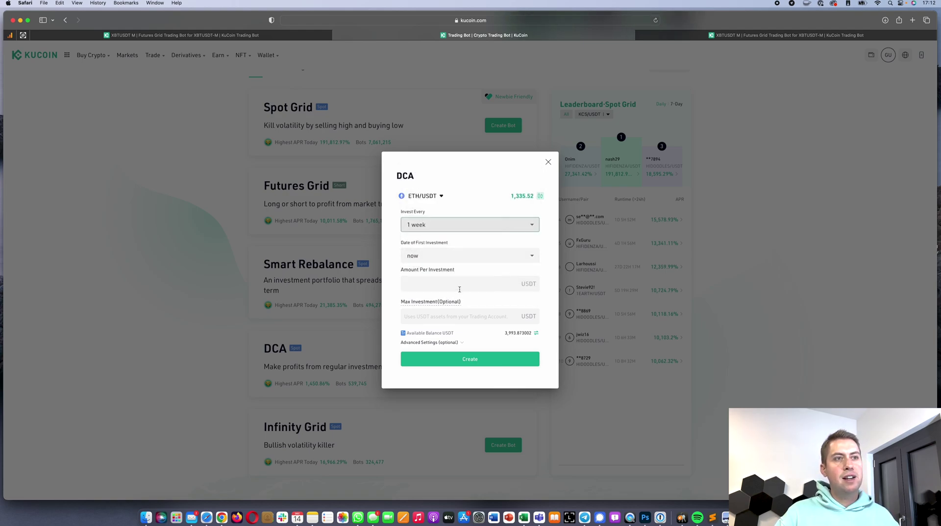
- Set the DCA bot's amount per investment to 1000 USDT
left_click(456, 283)
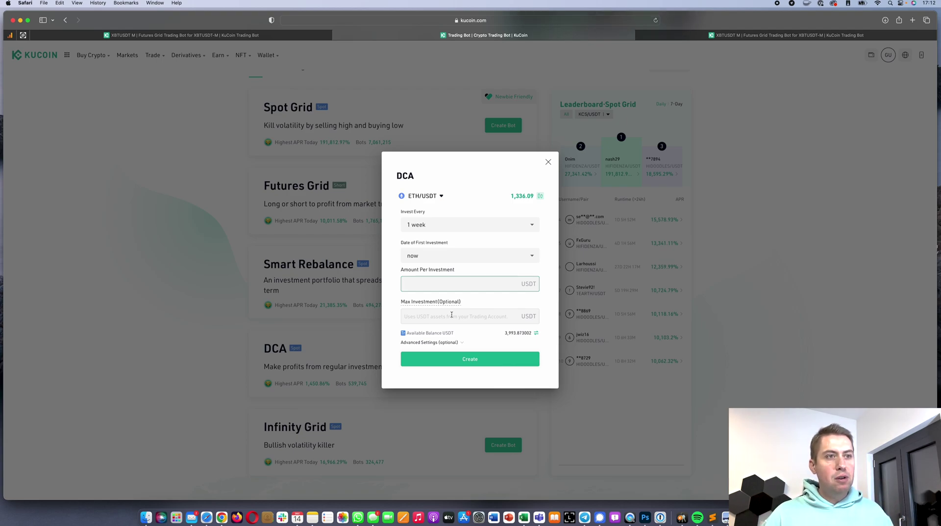
left_click(458, 348)
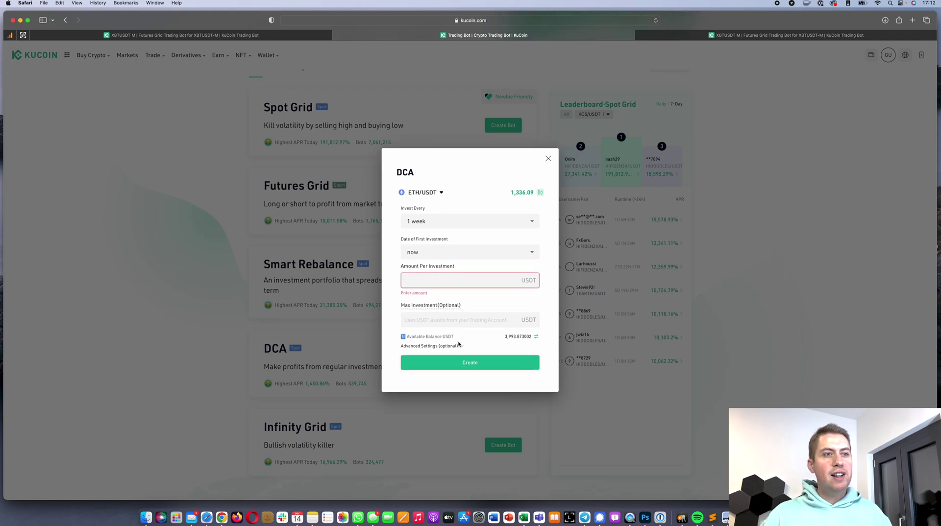
left_click(434, 286)
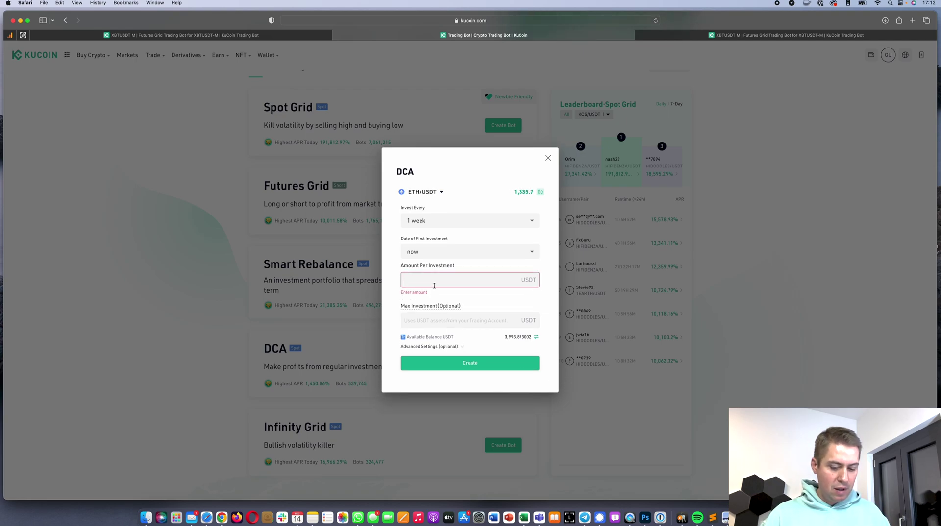
type("100")
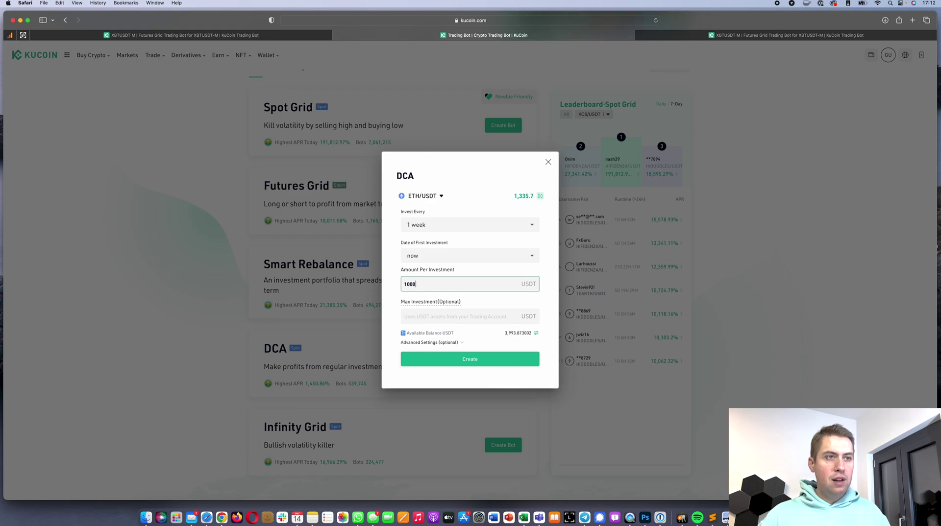
type("0")
- View the DCA bot's advanced profit target options and leave the setup without creating the bot
left_click(455, 342)
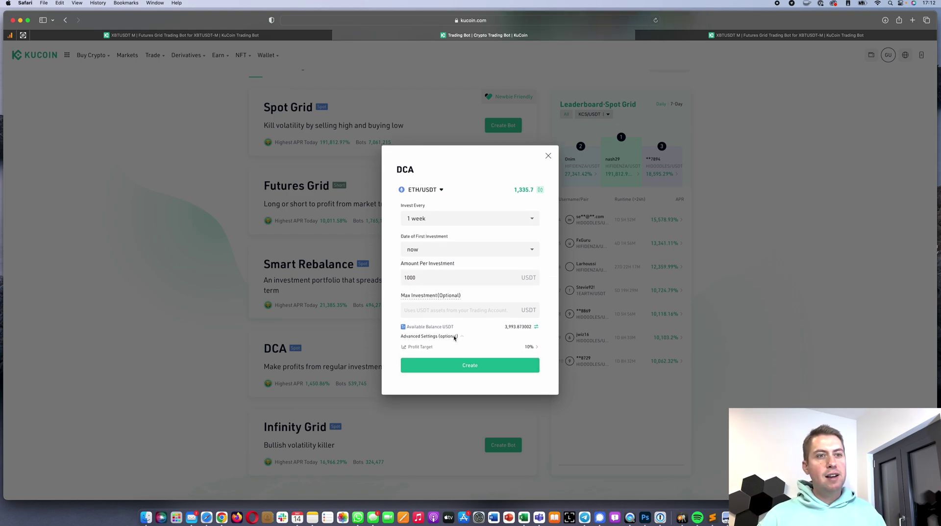
left_click(450, 349)
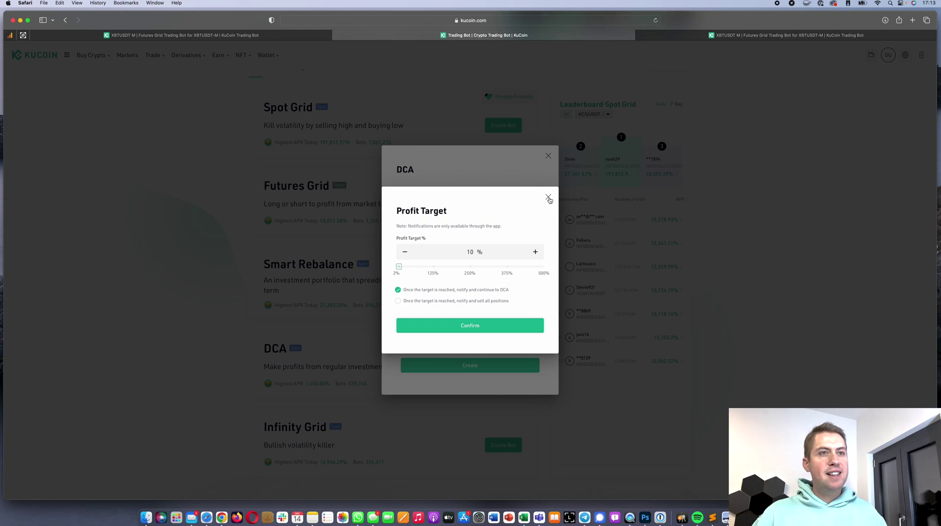
left_click(548, 198)
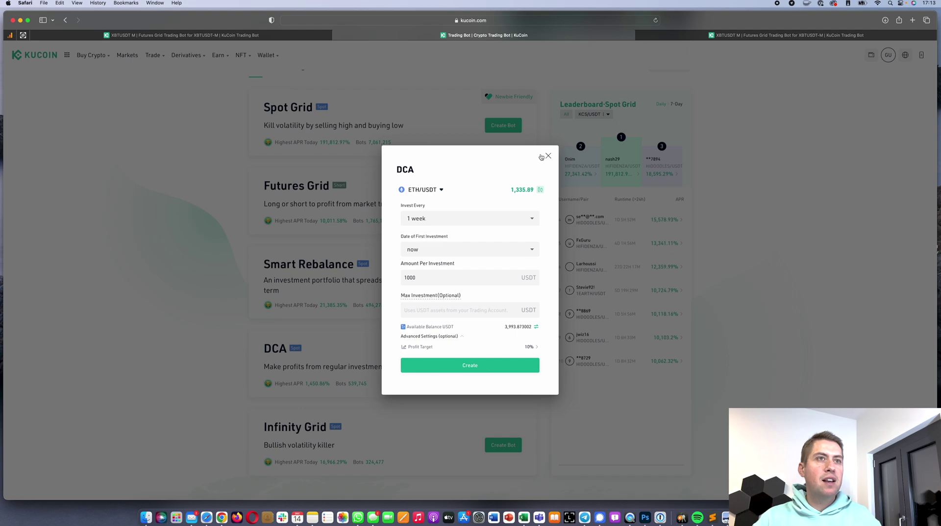
left_click(548, 157)
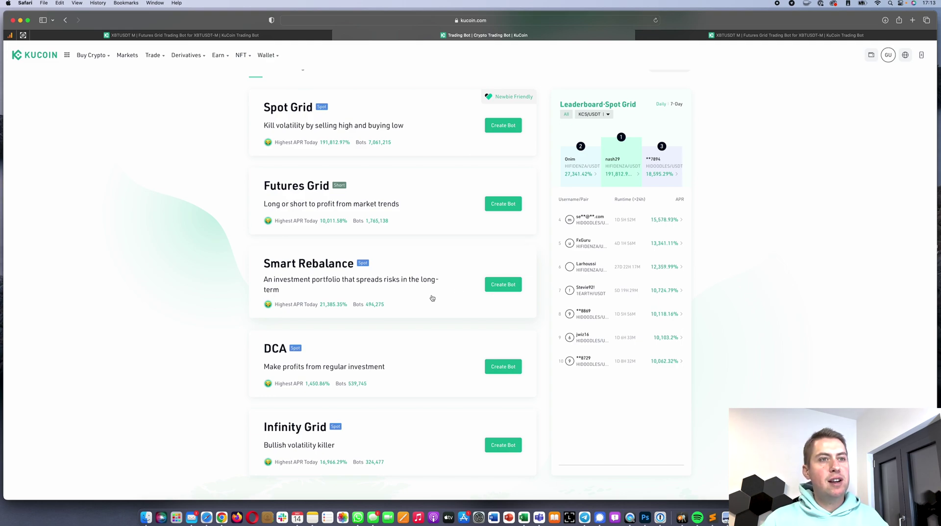
- Examine the ready-made Smart Rebalance portfolios, comparing their coins, risk labels and 24-hour, 7-day and 30-day returns
left_click(492, 286)
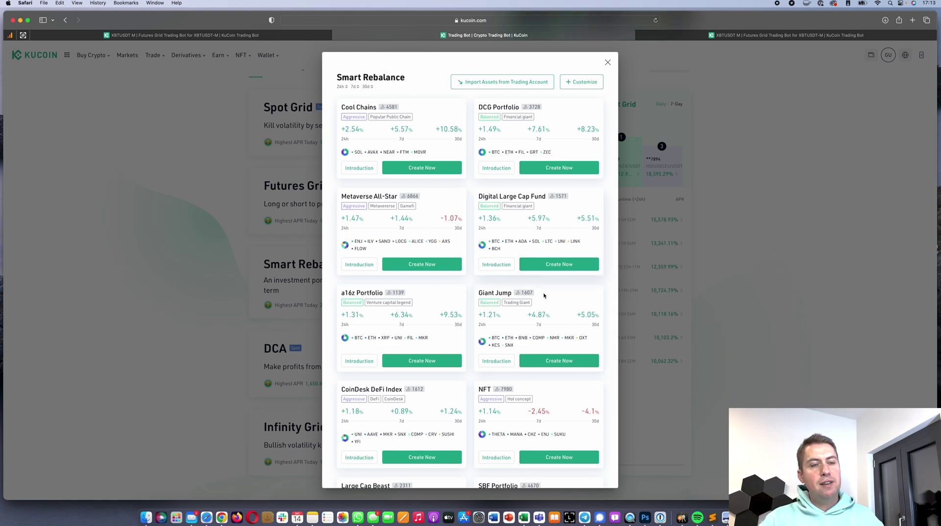
scroll(524, 330, "down", 3)
scroll(523, 330, "down", 2)
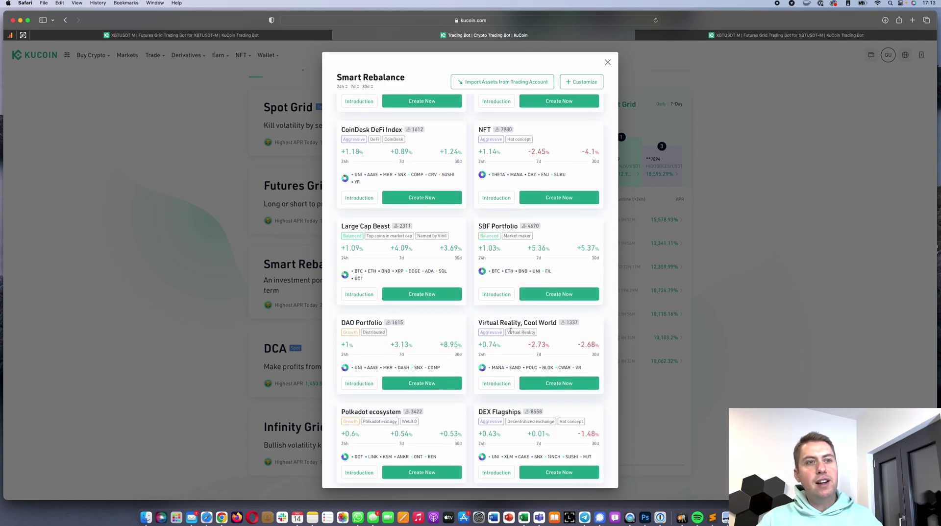
scroll(511, 332, "up", 2)
scroll(511, 333, "down", 2)
scroll(510, 333, "down", 2)
scroll(511, 333, "up", 5)
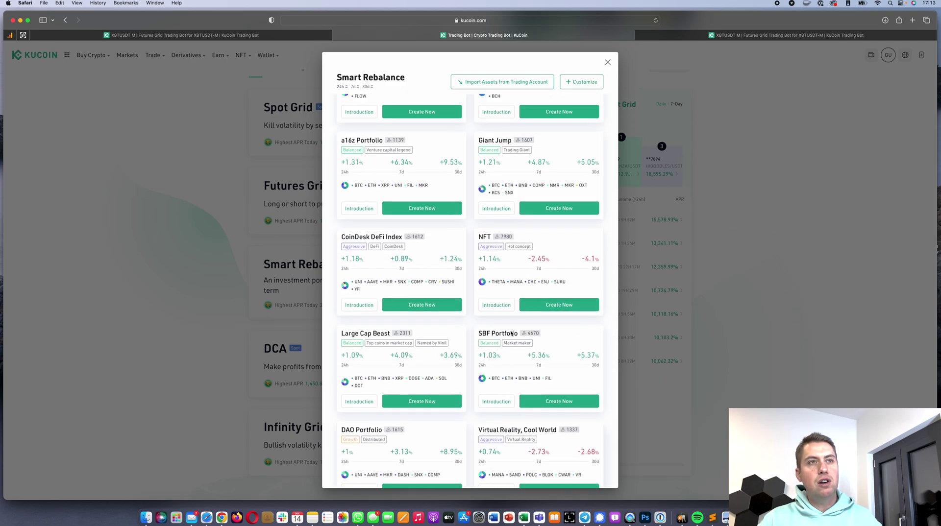
scroll(539, 240, "down", 4)
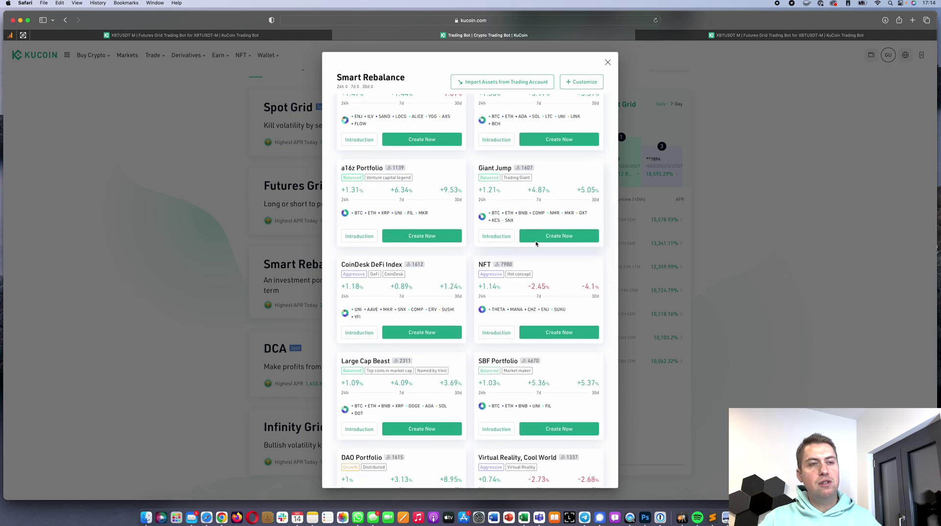
scroll(535, 245, "up", 4)
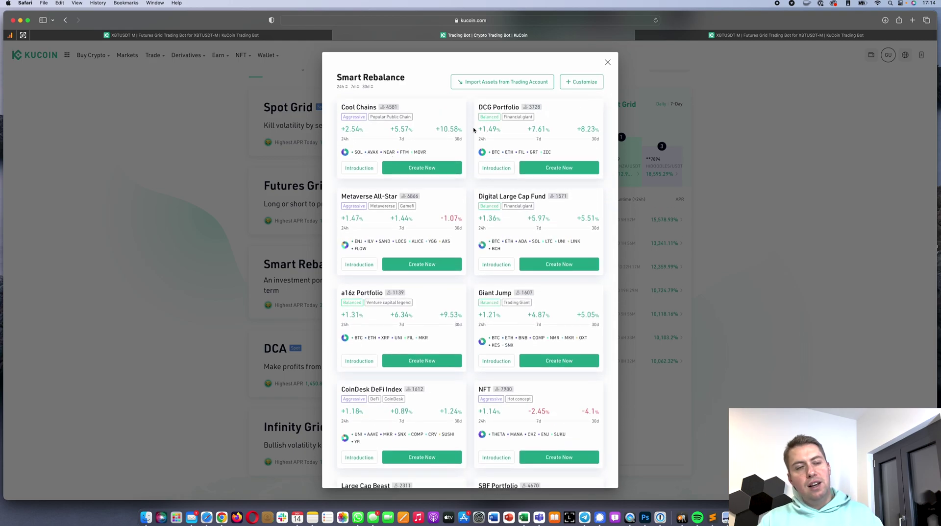
scroll(509, 171, "down", 5)
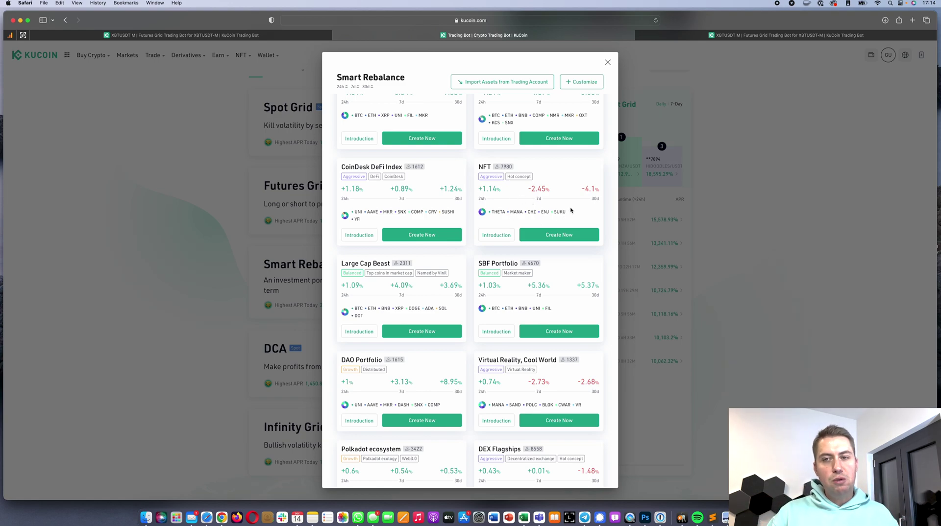
scroll(570, 210, "down", 10)
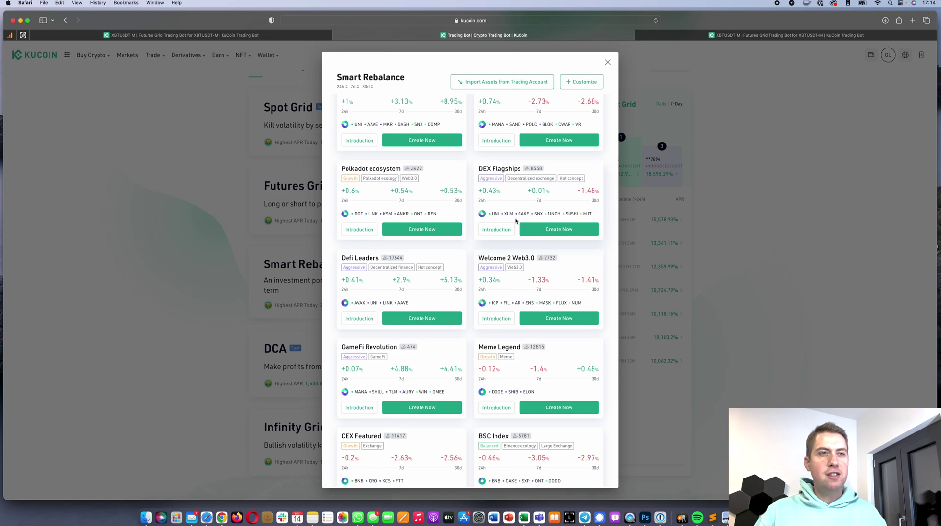
scroll(501, 226, "up", 10)
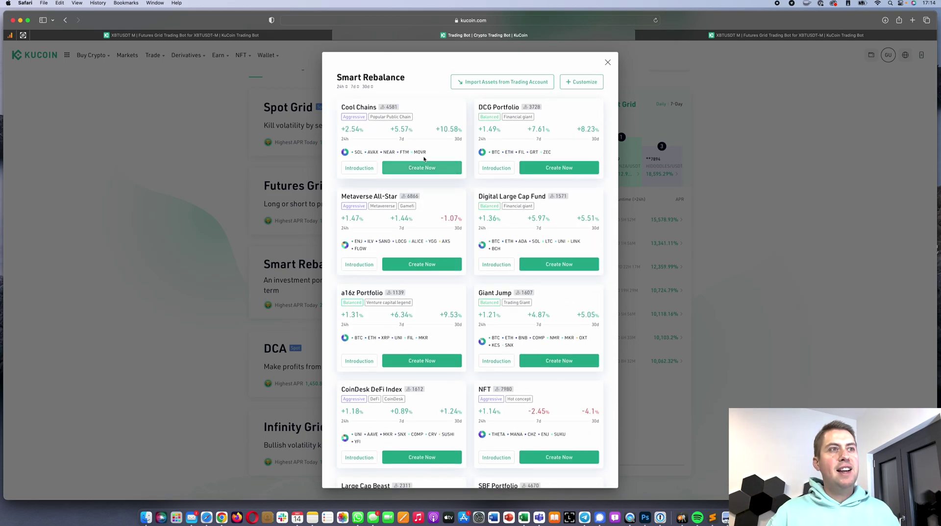
scroll(424, 158, "down", 10)
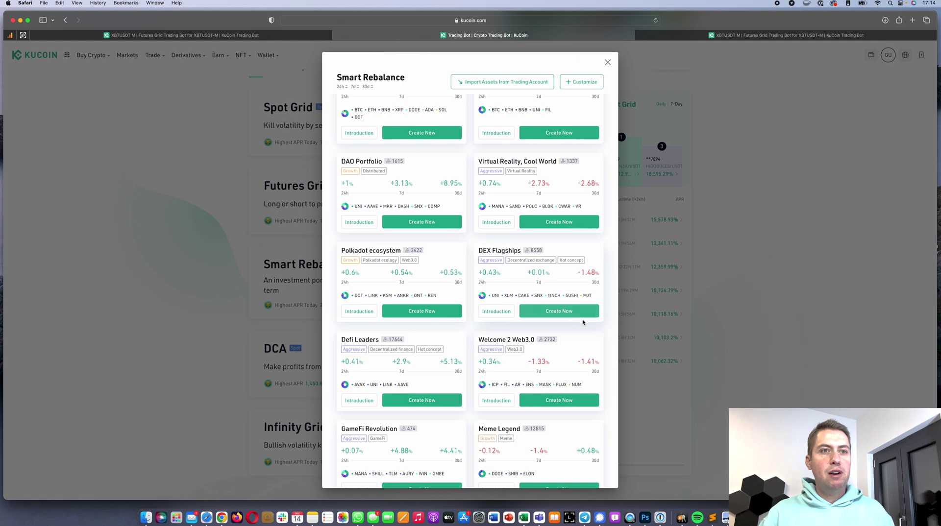
- View the coin allocation of the DEX Flagships portfolio and return to the bot overview without creating a bot
left_click(572, 316)
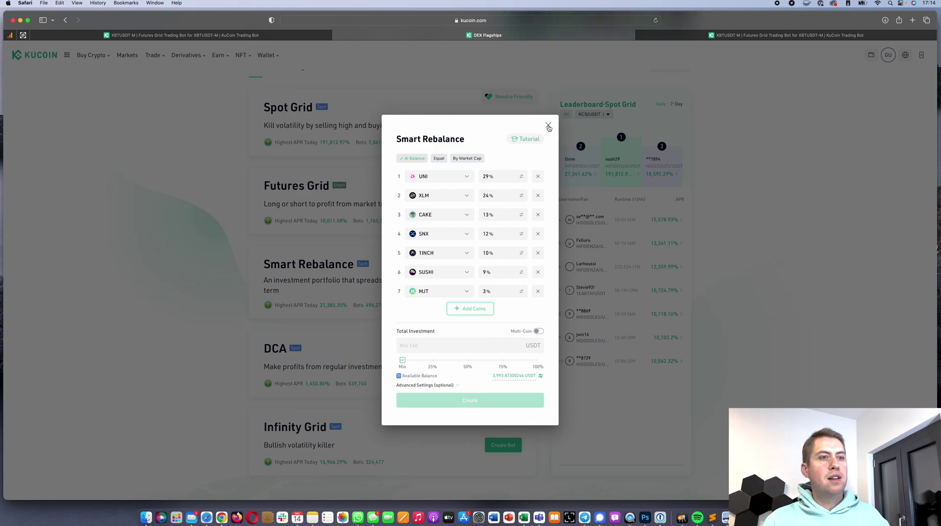
left_click(548, 127)
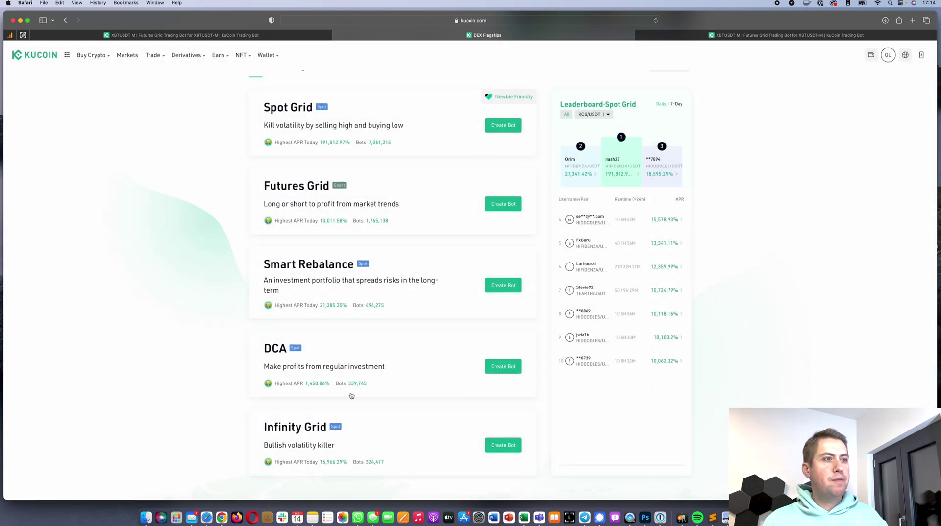
scroll(351, 303, "down", 2)
scroll(351, 311, "up", 1)
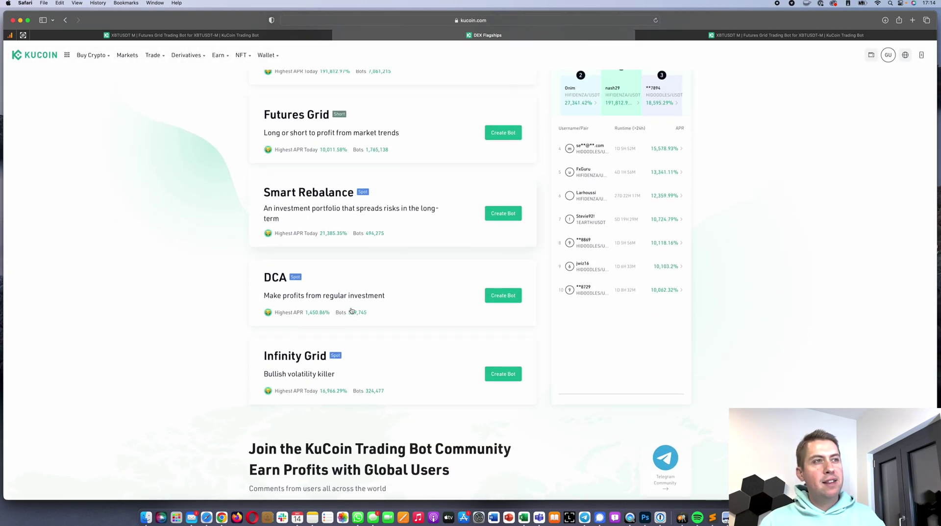
scroll(380, 311, "up", 5)
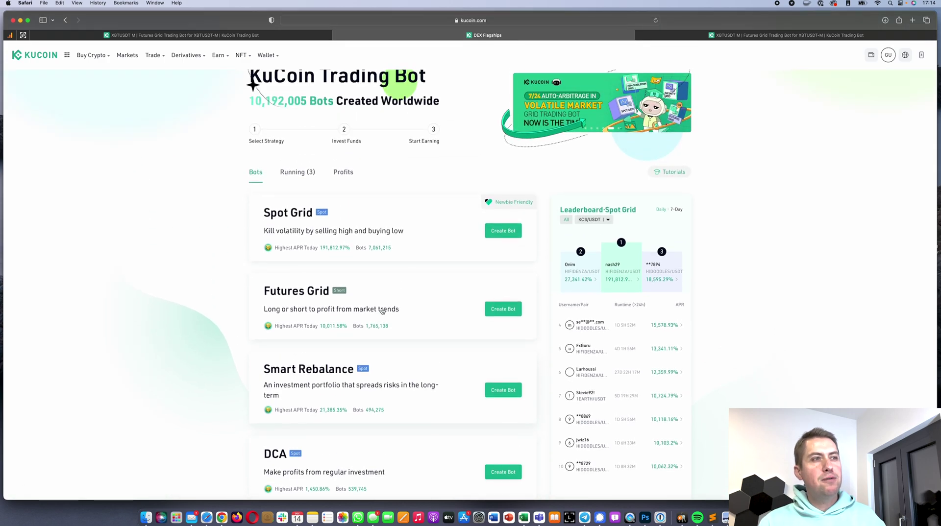
- Review the bot types offered in the trading bot overview, from Spot Grid to Infinity Grid
scroll(380, 311, "down", 4)
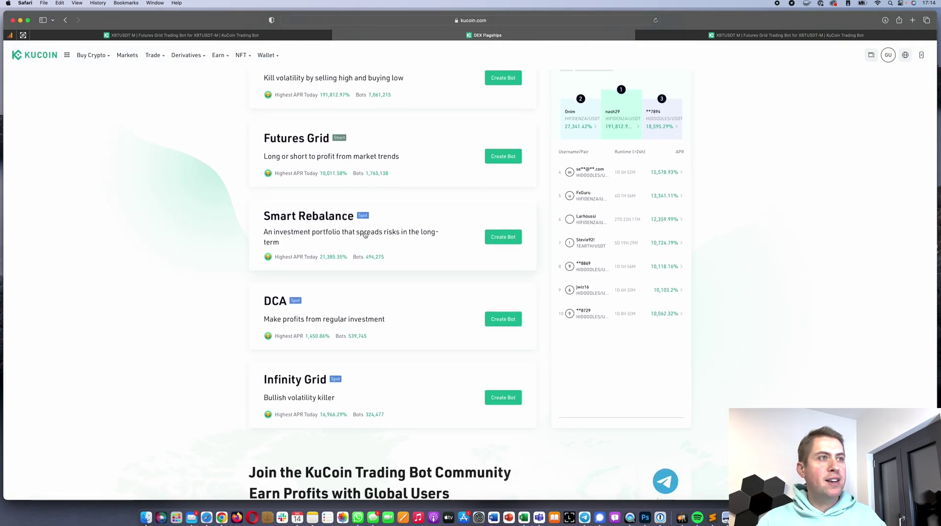
scroll(343, 236, "up", 4)
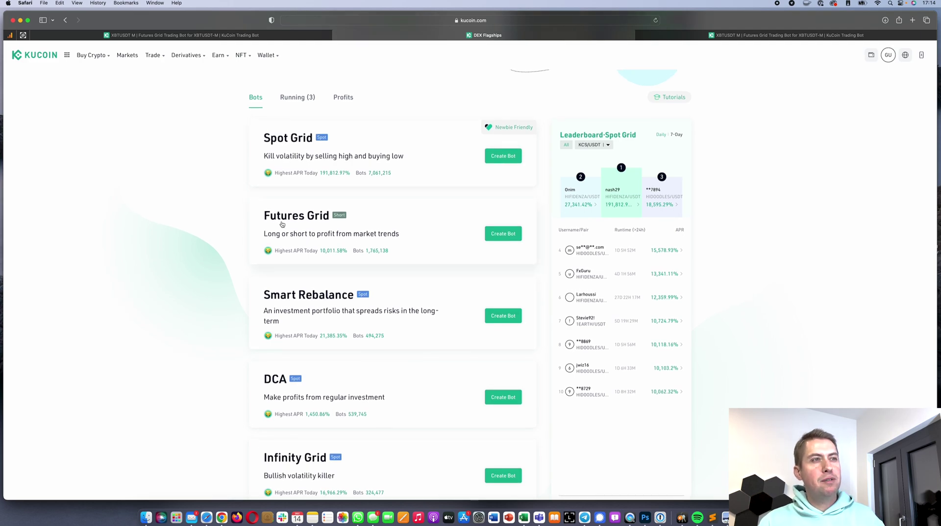
scroll(297, 257, "down", 4)
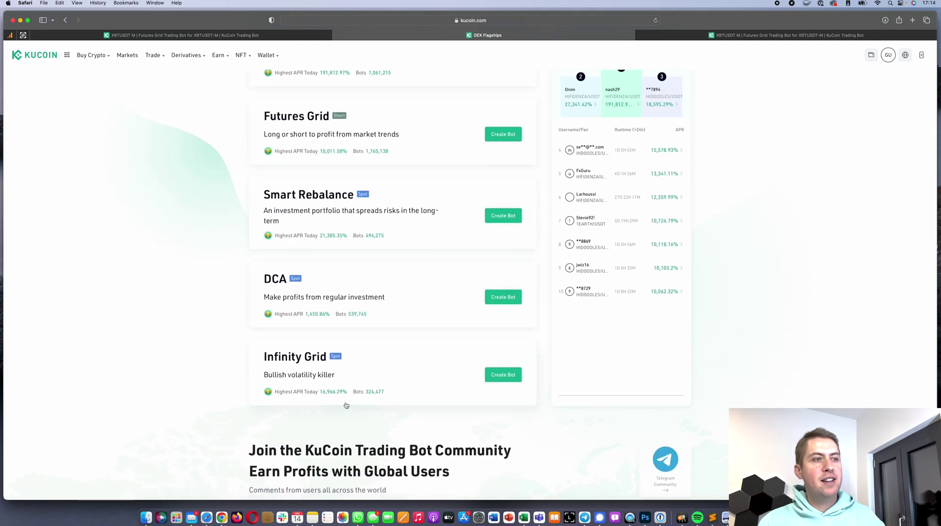
- Switch to the BTC PERP/USDT Futures Grid page and examine the short grid's price range against the chart history
left_click(763, 37)
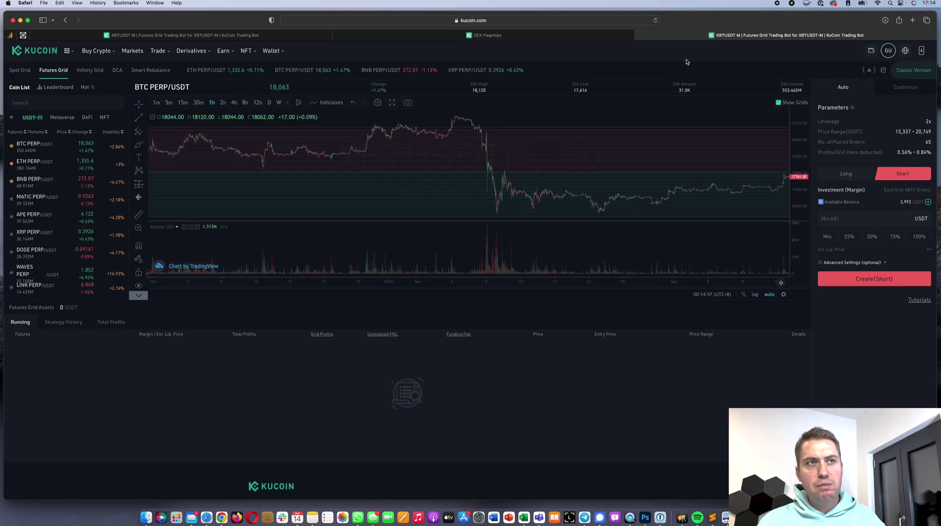
scroll(581, 153, "right", 5)
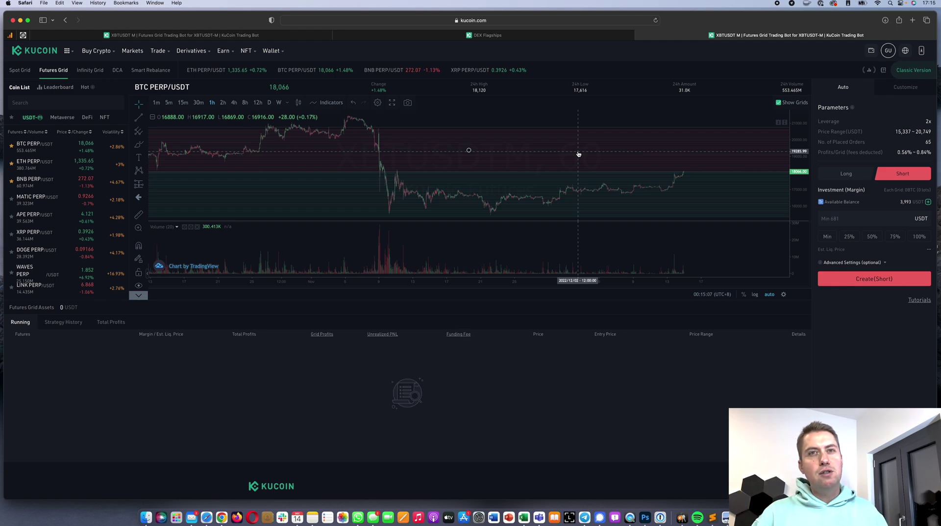
scroll(549, 137, "right", 2)
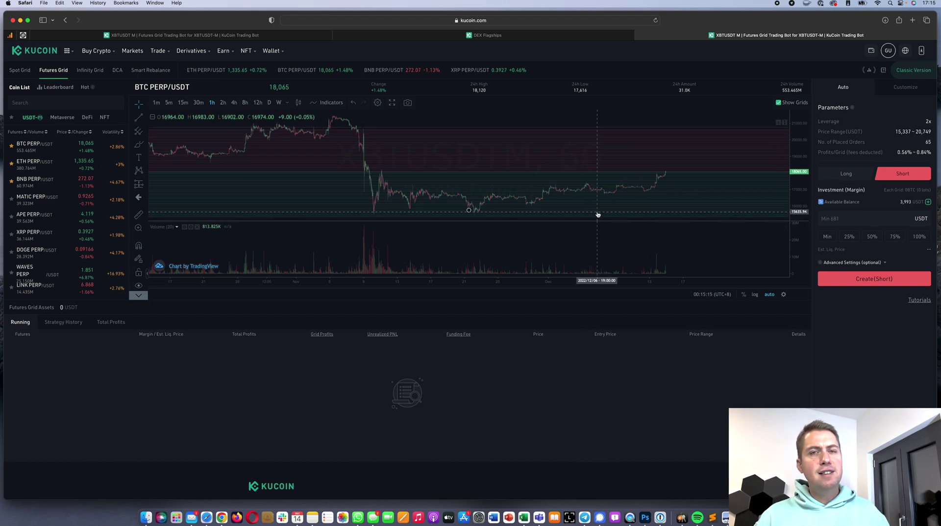
scroll(587, 212, "up", 2)
scroll(587, 211, "right", 3)
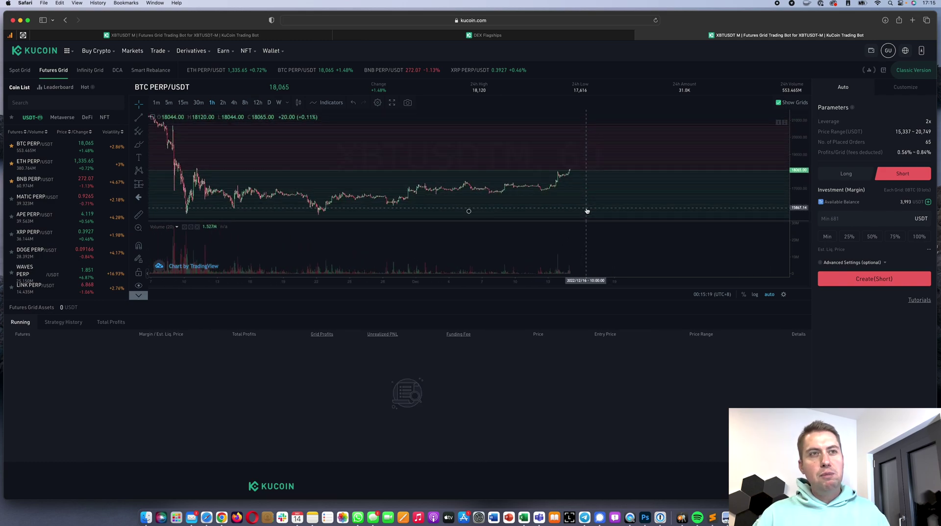
scroll(587, 212, "up", 4)
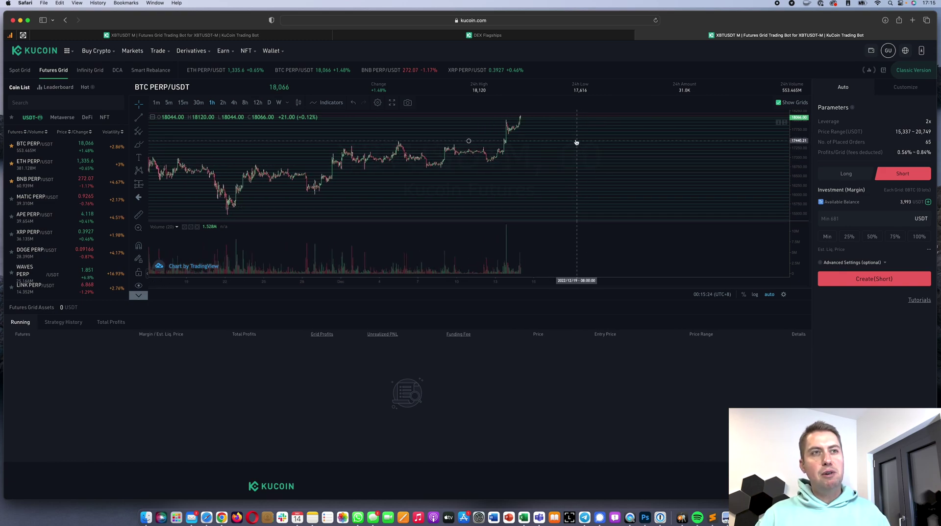
scroll(576, 142, "down", 2)
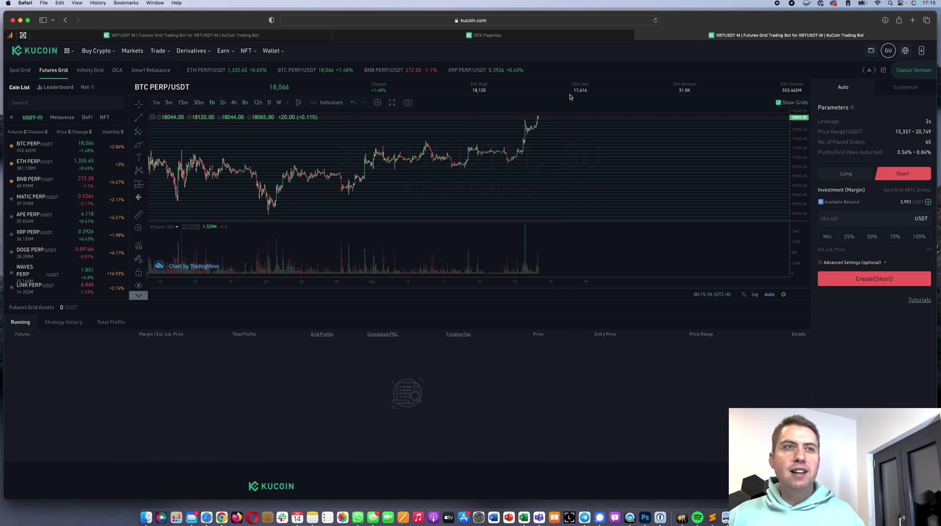
scroll(589, 128, "up", 1)
scroll(589, 128, "up", 4)
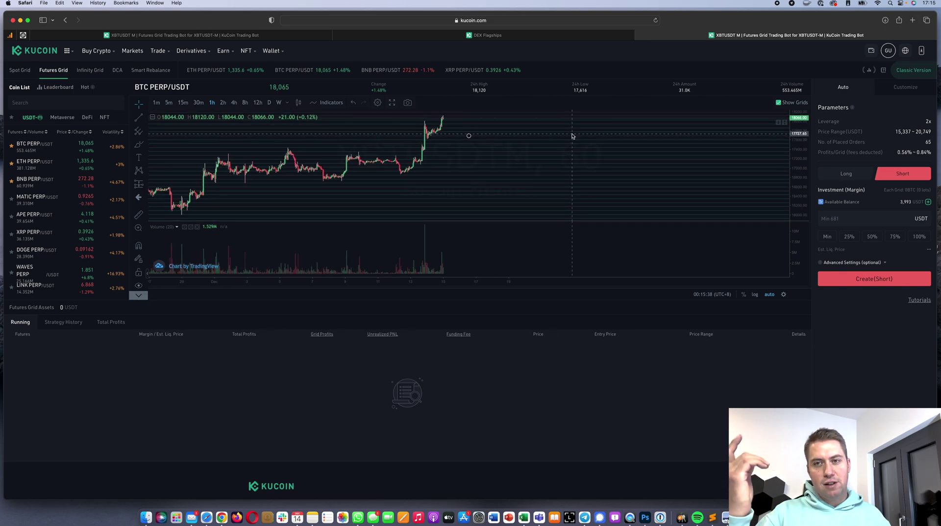
scroll(552, 148, "up", 3)
scroll(551, 148, "down", 6)
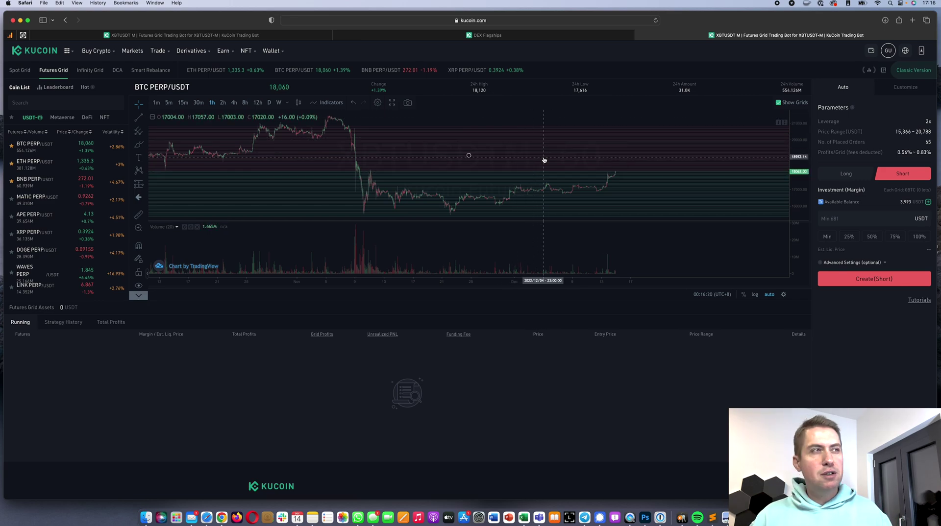
- Open the Spot Grid page and copy the third-ranked 1EARTH/USDT bot from the 7-day profits leaderboard into a custom setup
left_click(19, 70)
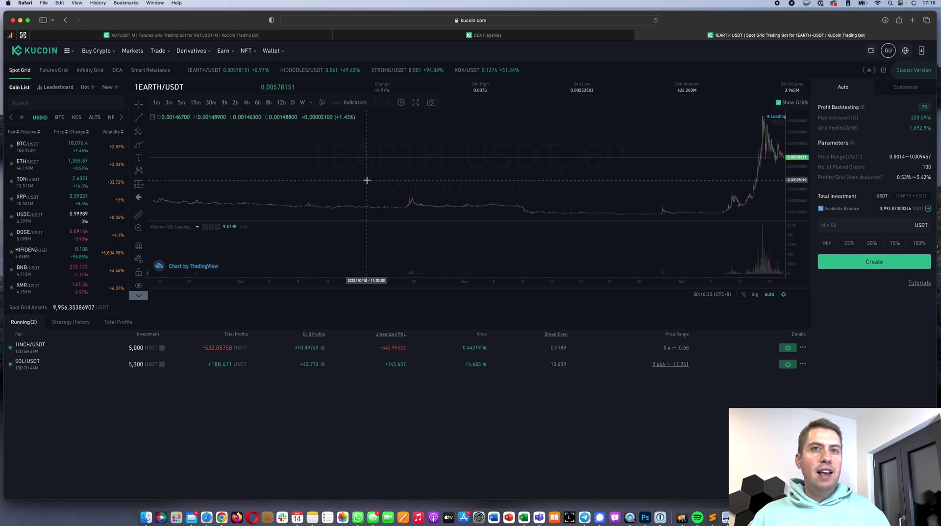
left_click_drag(367, 181, 241, 182)
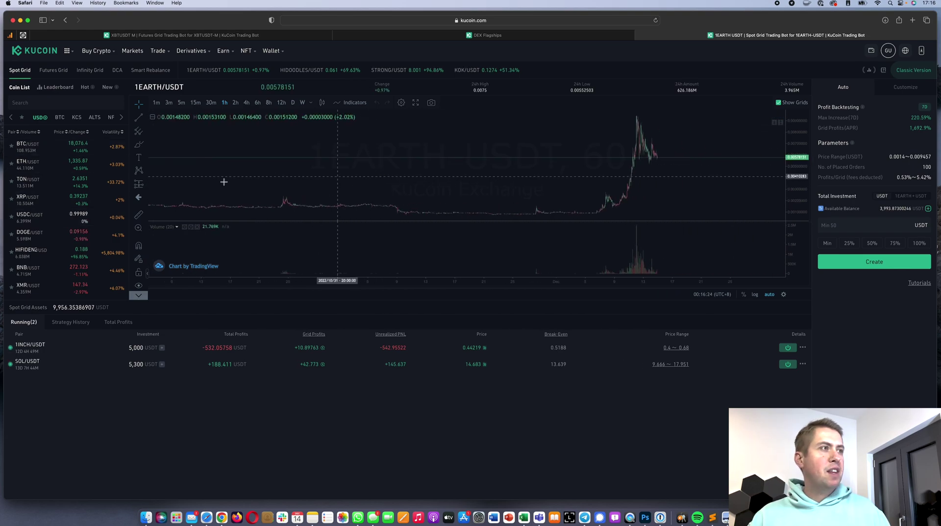
left_click(53, 88)
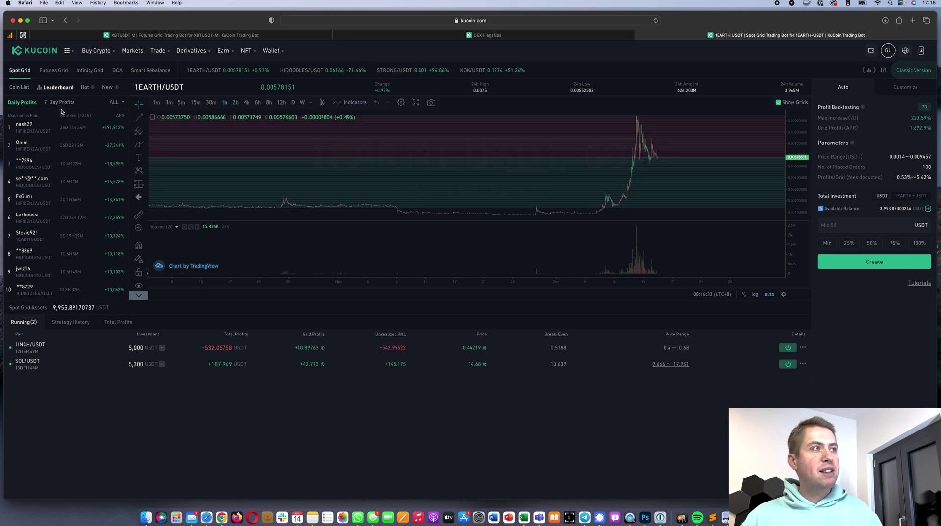
left_click(67, 103)
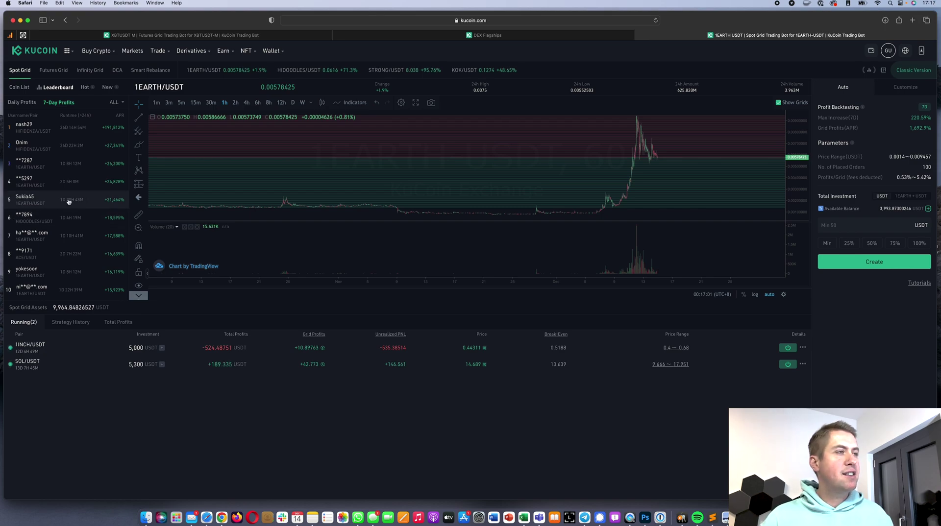
left_click(36, 165)
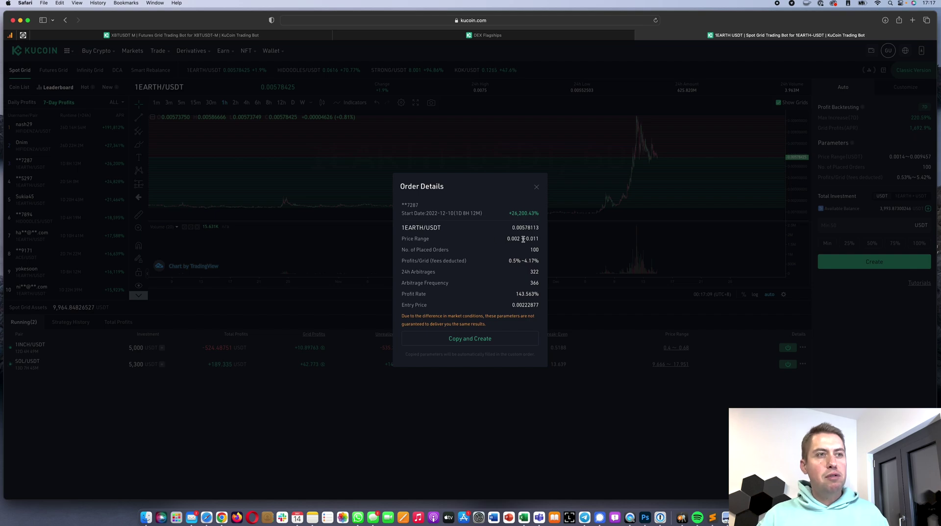
left_click(479, 339)
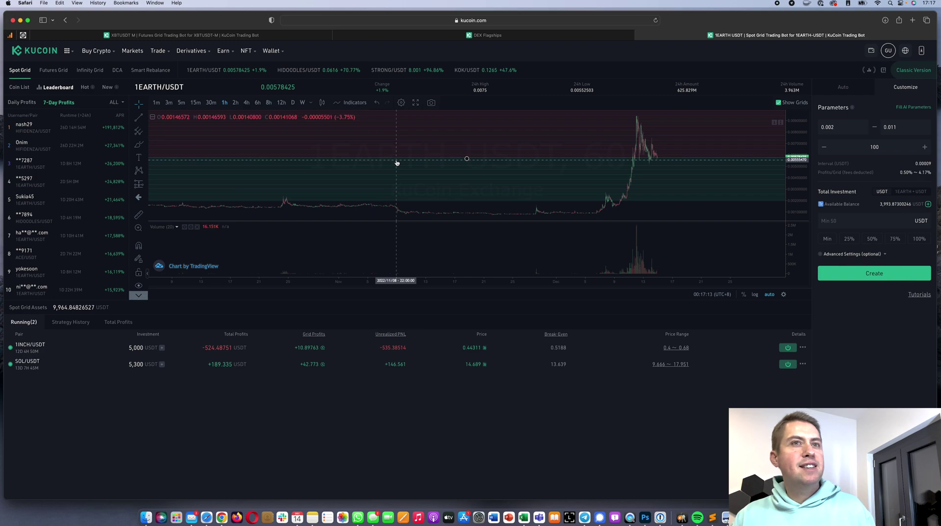
- Examine the copied 0.002 to 0.011 price range and 100 orders against 1EARTH/USDT's recent price movement on the chart
scroll(395, 164, "up", 3)
scroll(395, 163, "up", 2)
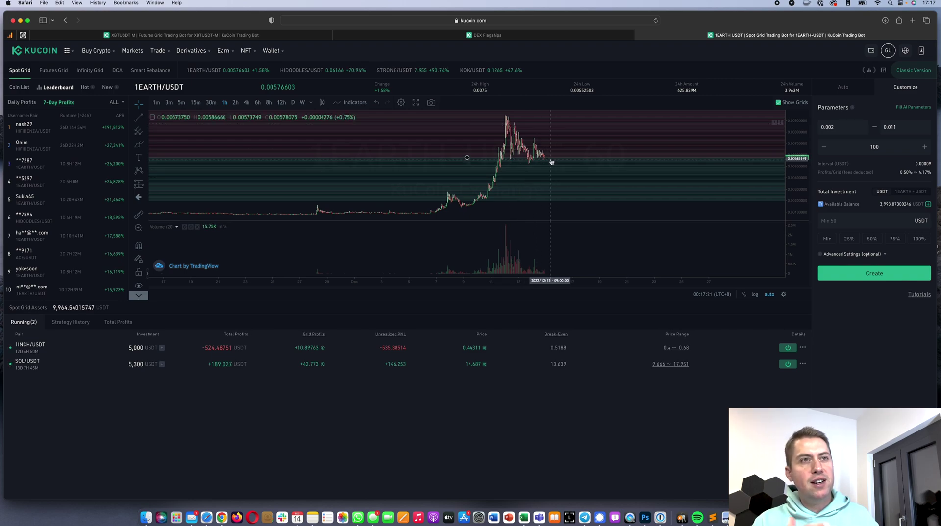
scroll(534, 162, "up", 3)
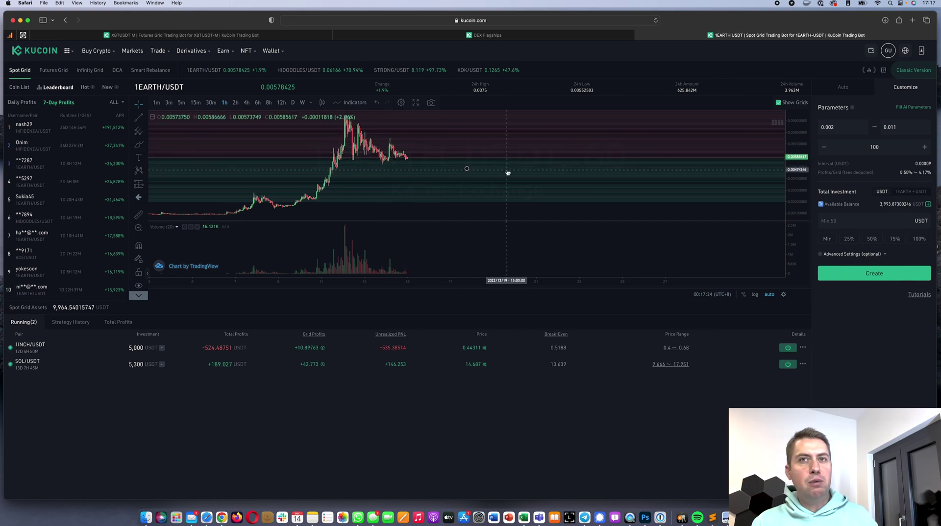
scroll(393, 236, "left", 1)
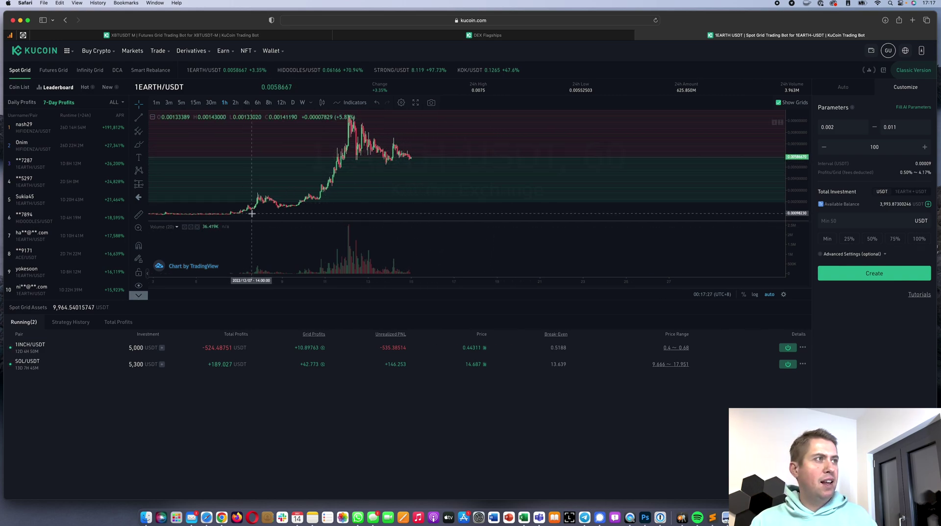
scroll(391, 173, "left", 3)
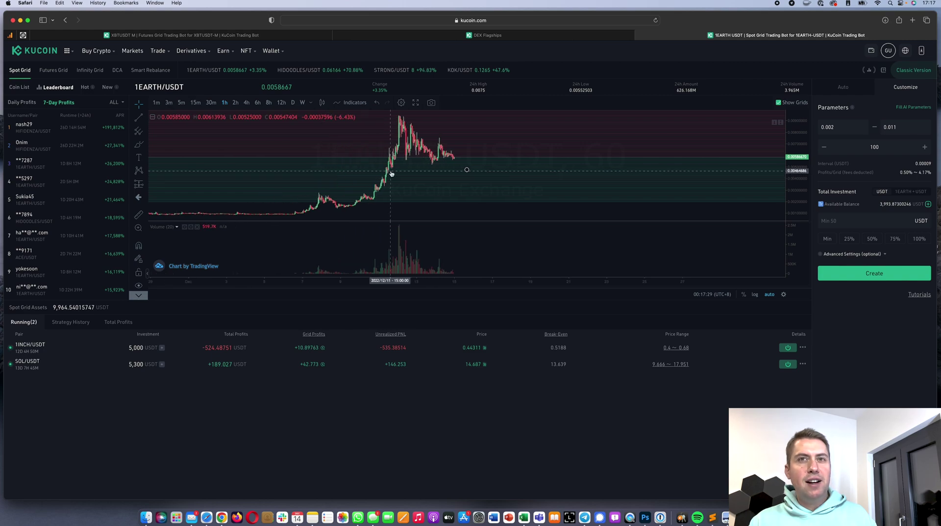
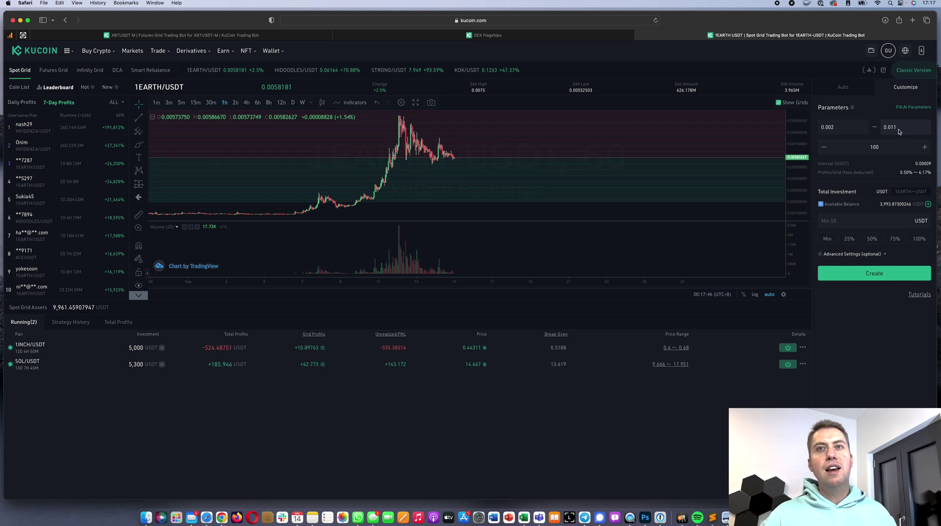
left_click(893, 146)
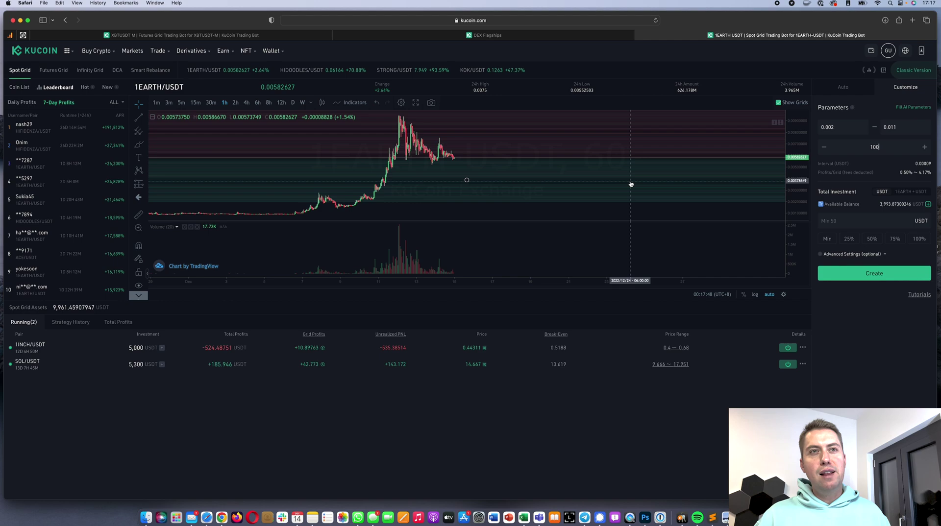
scroll(631, 185, "up", 5)
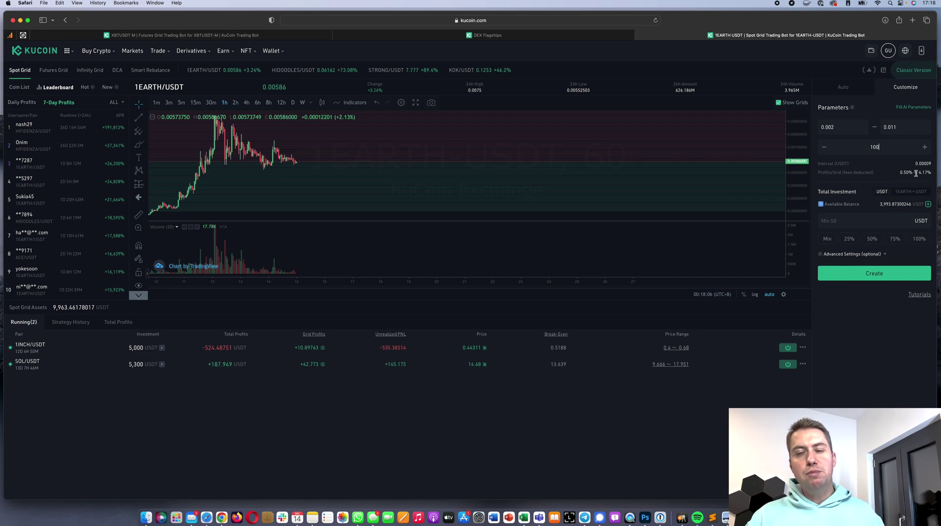
scroll(475, 185, "right", 5)
scroll(475, 185, "down", 3)
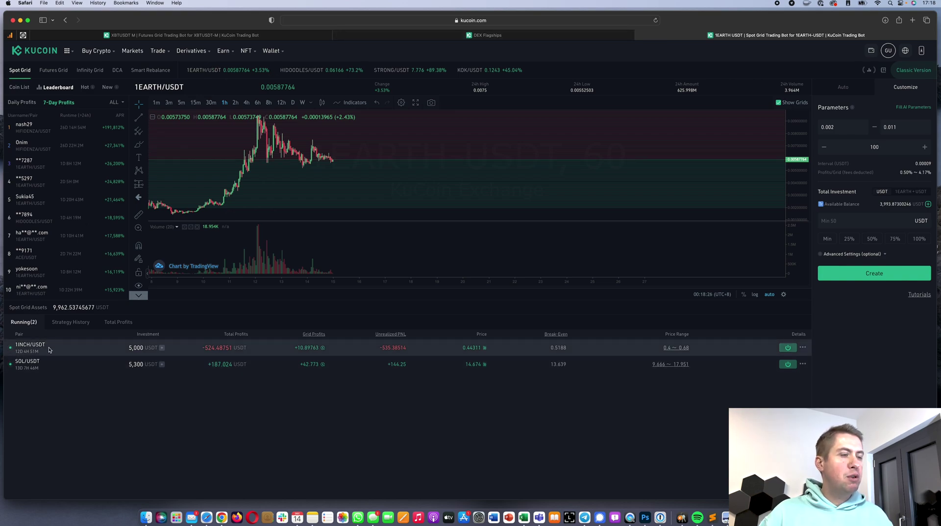
- Return to the trading bot overview and compare the investments, profits and price ranges of the running bots
left_click(224, 36)
left_click(395, 36)
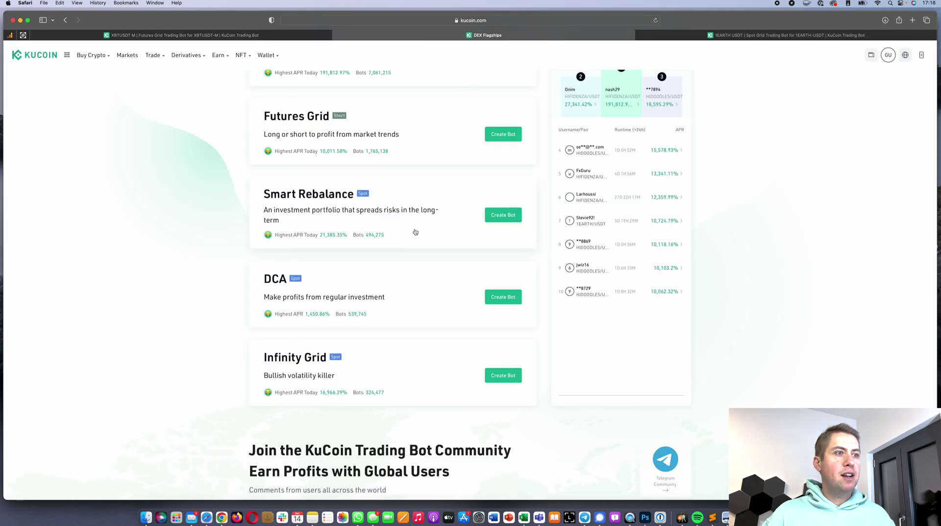
scroll(382, 221, "up", 5)
left_click(296, 198)
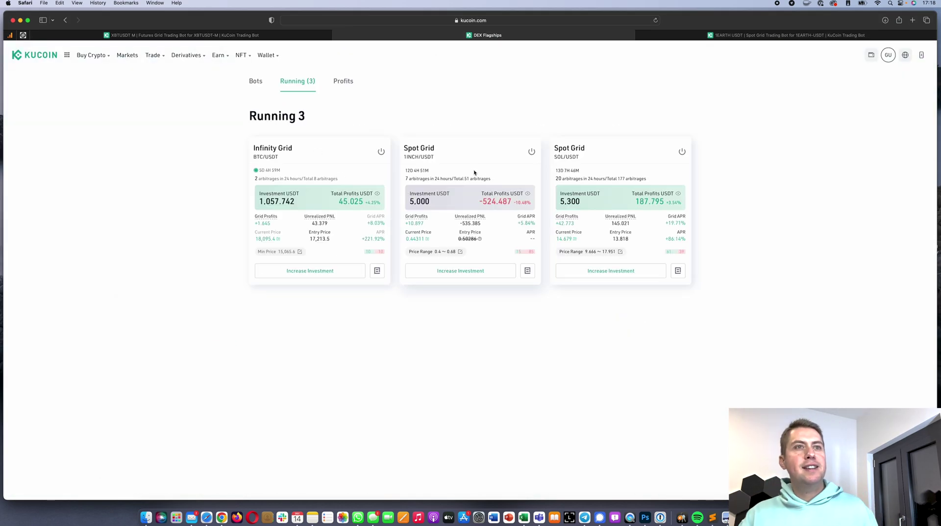
mouse_move(577, 215)
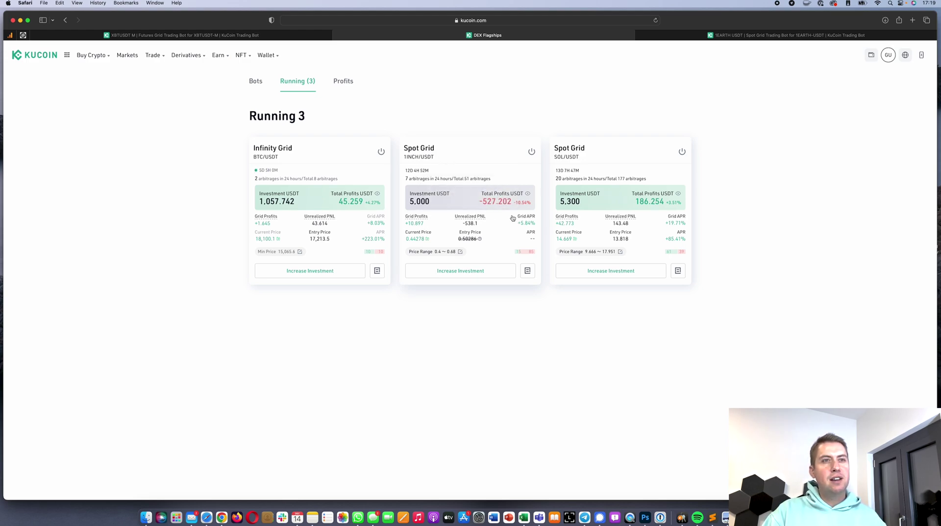
mouse_move(504, 211)
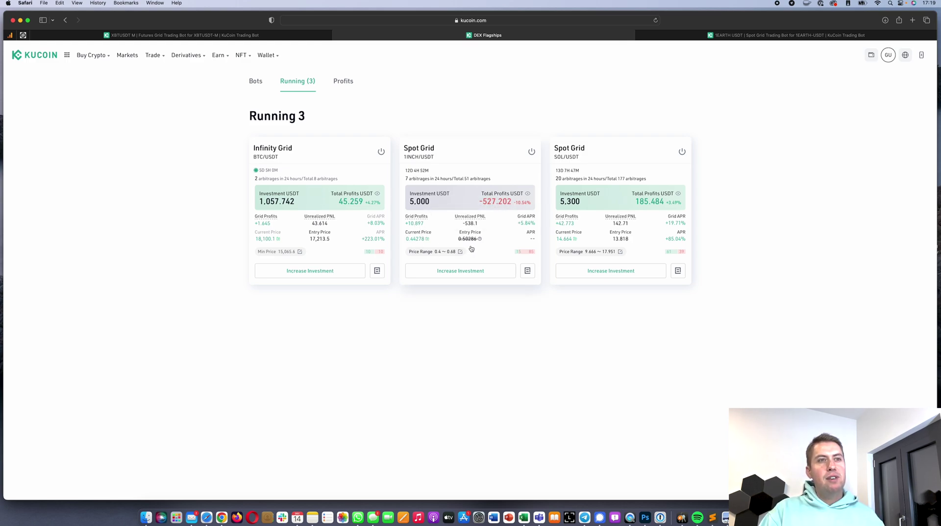
mouse_move(465, 240)
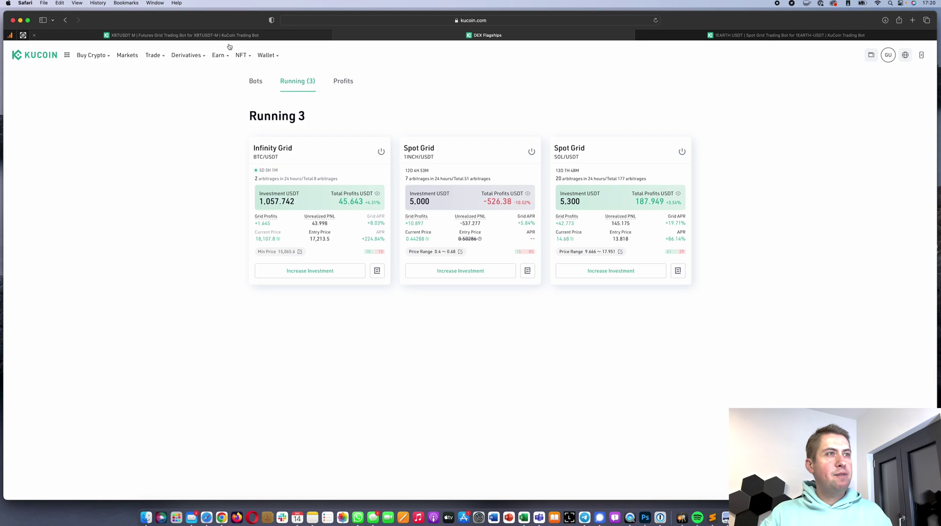
- Look through the available bot types once more and go back to the list of running bots
left_click(255, 81)
scroll(374, 330, "down", 5)
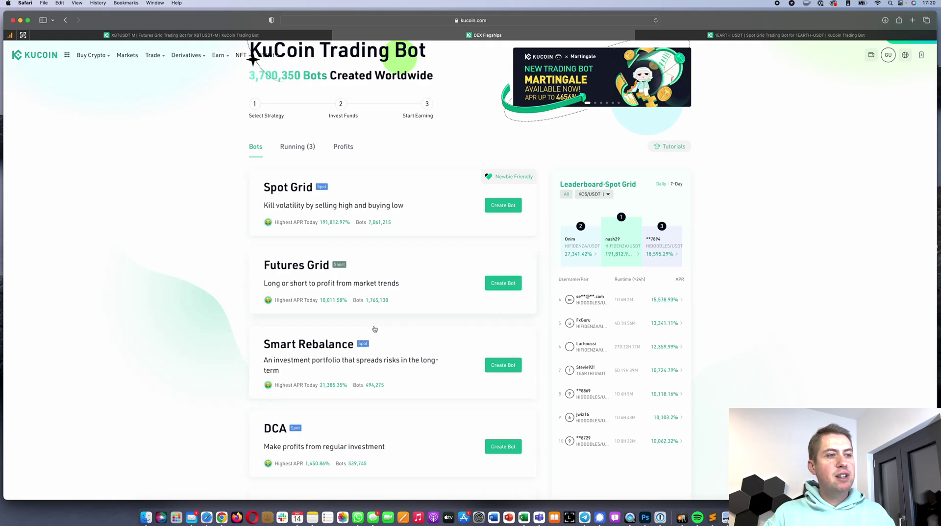
scroll(370, 84, "up", 5)
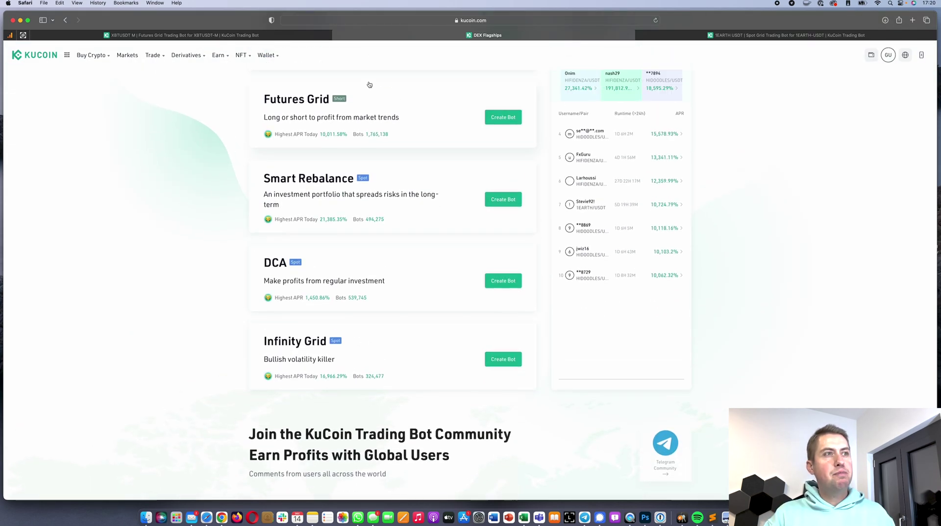
left_click(297, 189)
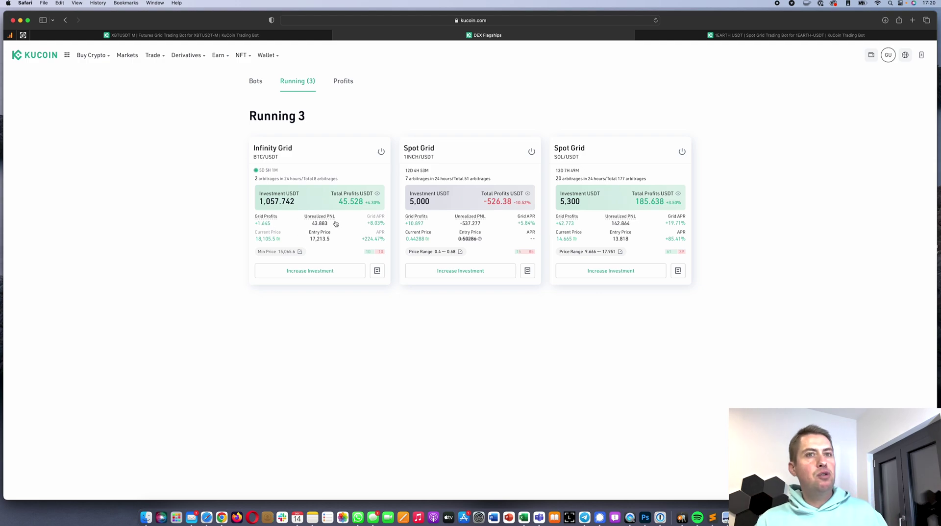
scroll(343, 224, "down", 1)
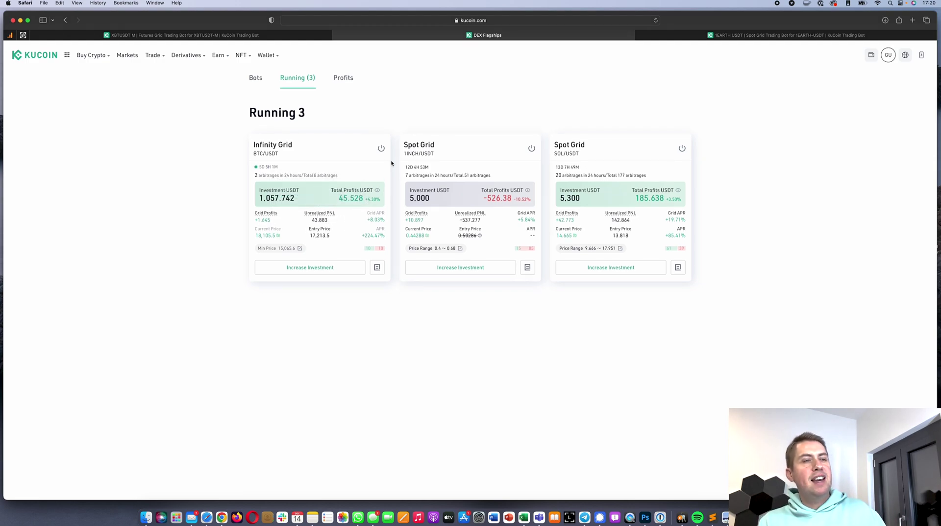
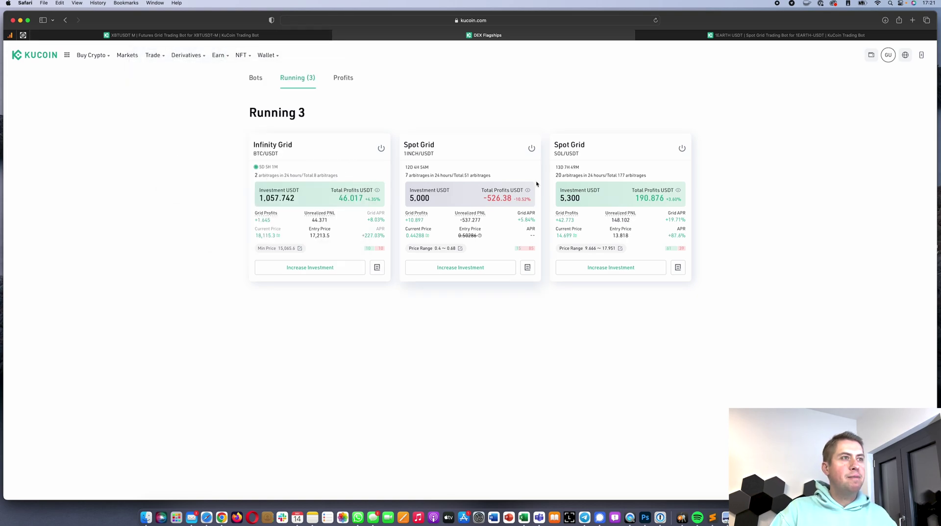
- Go back to the list of available bot types and open the setup form for a Futures Grid bot
left_click(251, 80)
scroll(389, 353, "down", 4)
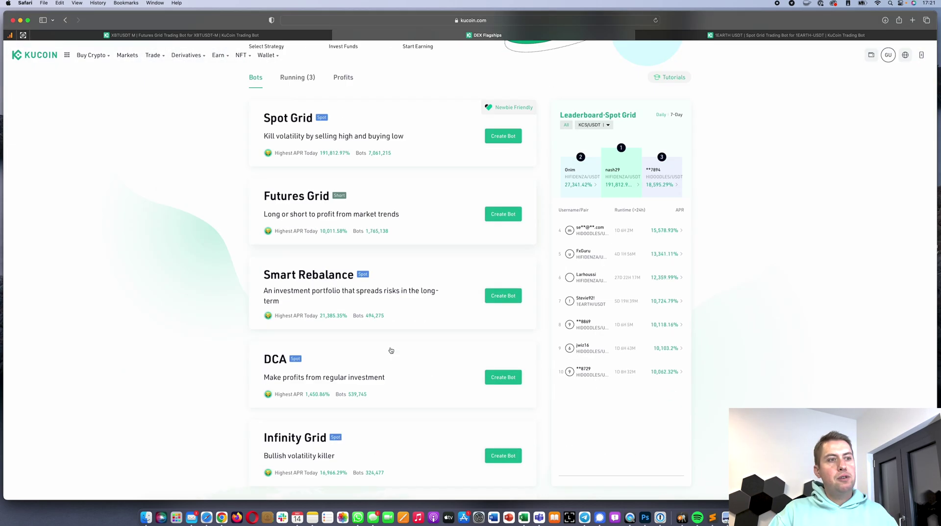
scroll(390, 352, "up", 4)
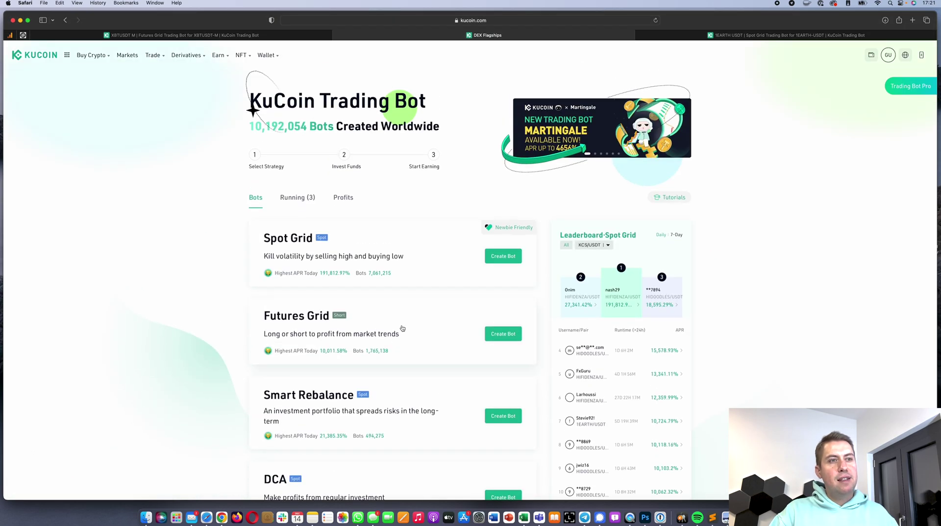
left_click(505, 337)
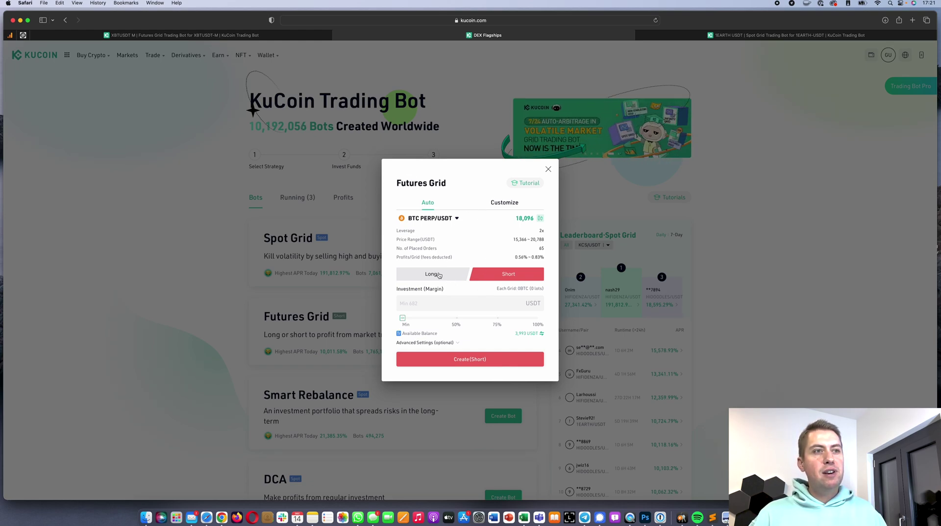
- Compare the Long and Short directions for BTC PERP/USDT in the Futures Grid setup and close it without creating a bot
left_click(439, 275)
left_click(508, 276)
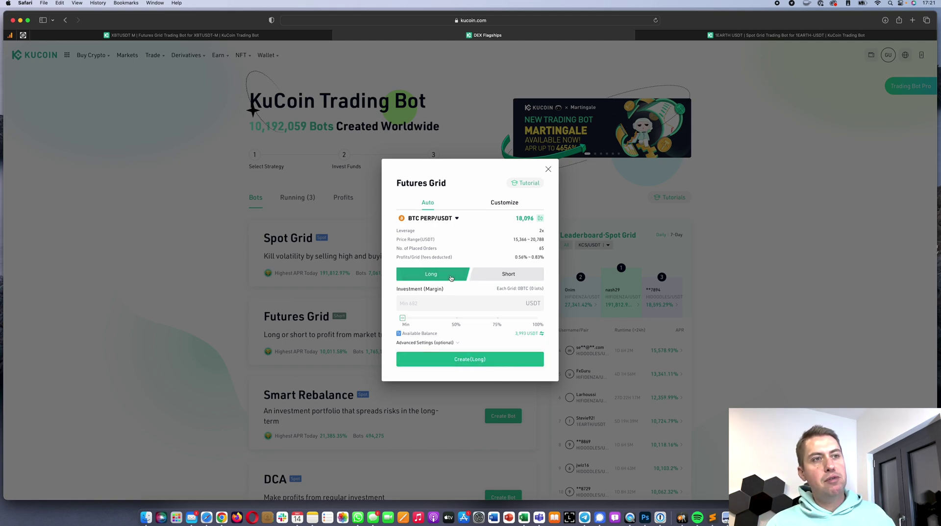
left_click(451, 278)
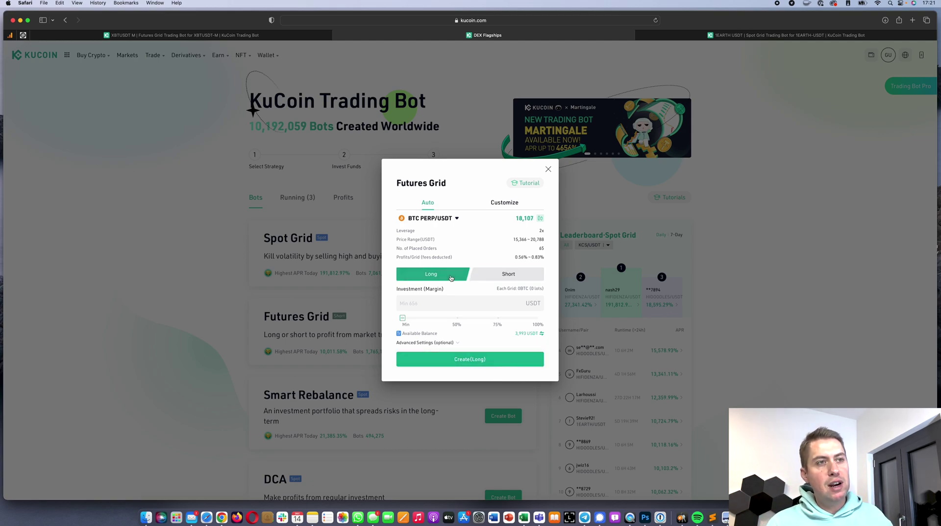
left_click(500, 277)
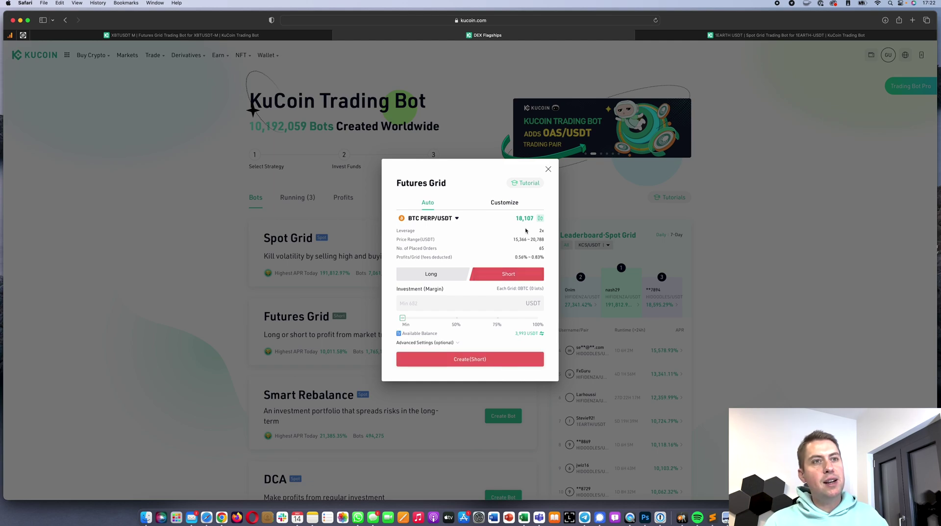
left_click(548, 170)
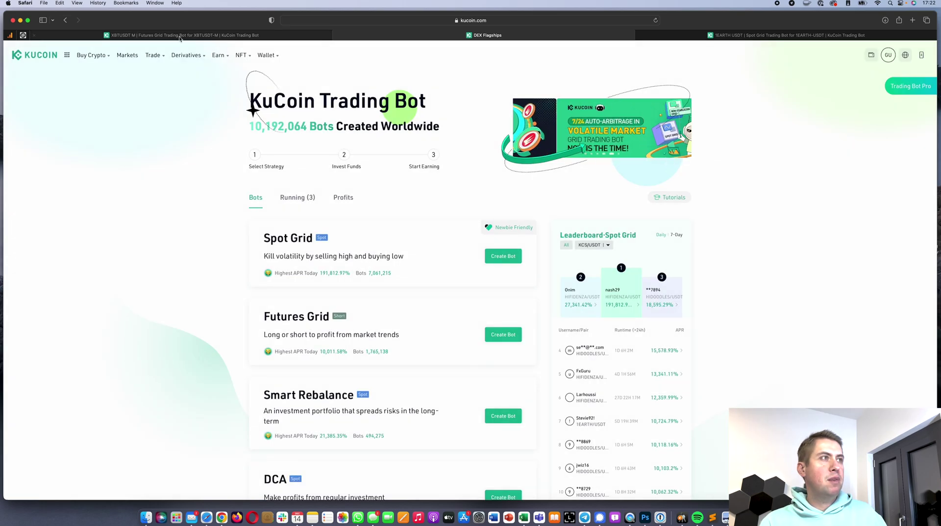
- Switch to the Futures Grid page's leaderboard and open the order details of the ninth-ranked ETH Long 10x bot under daily profits
left_click(55, 87)
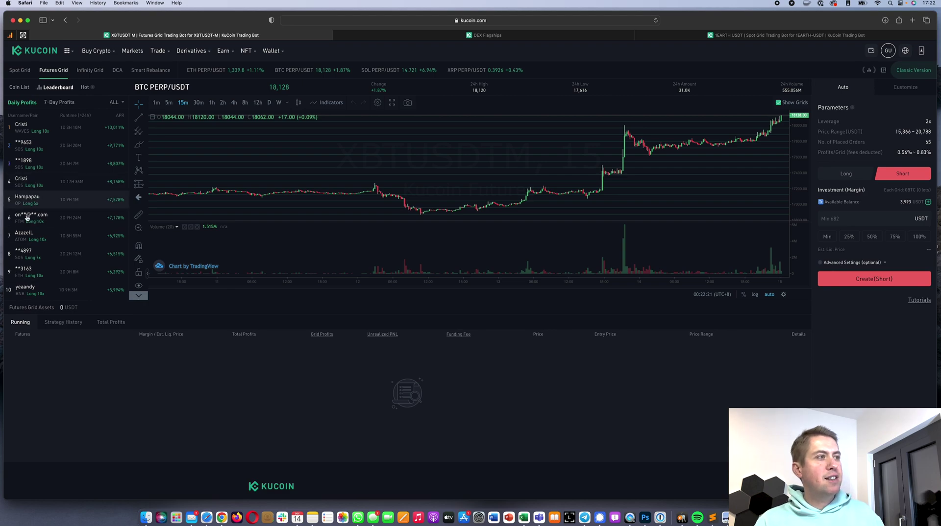
left_click(49, 273)
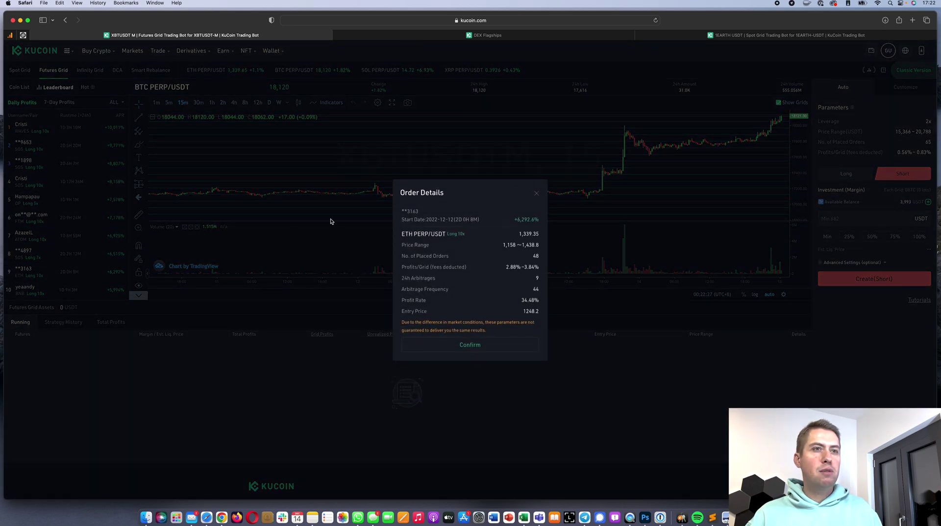